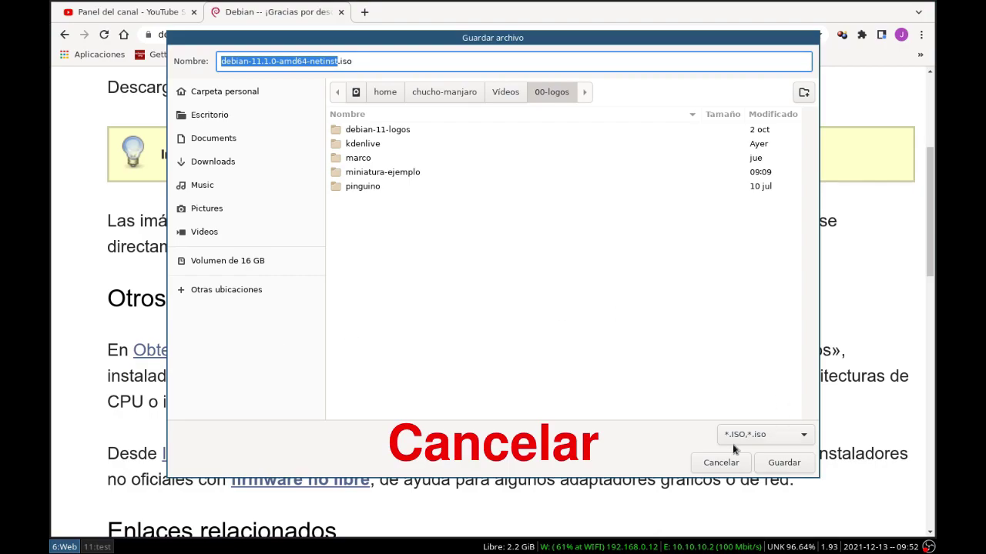
Step: Cancel the netinst download and save the Debian 11.1.0 live KDE torrent from Obtener Debian
click(696, 464)
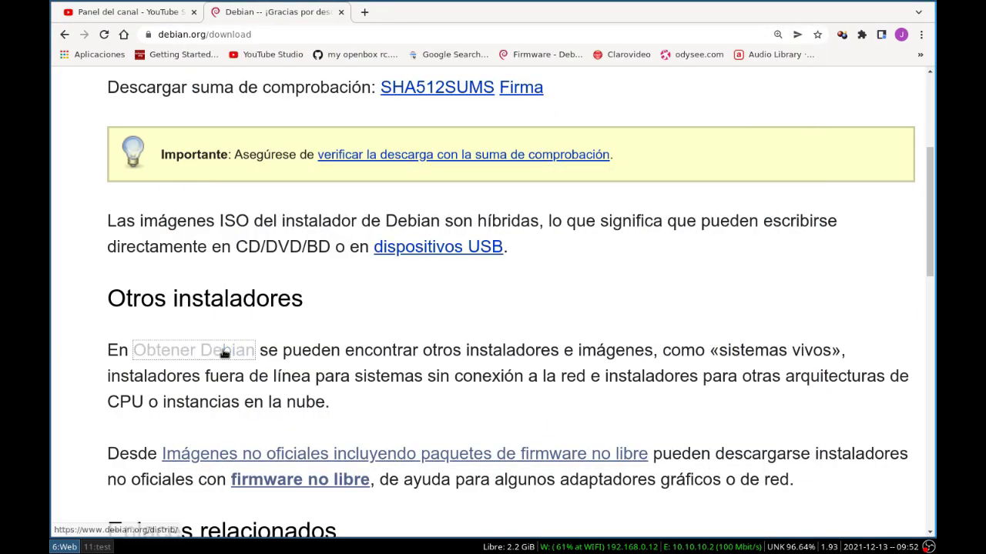
click(220, 350)
scroll(354, 304, down, 4)
scroll(356, 312, down, 10)
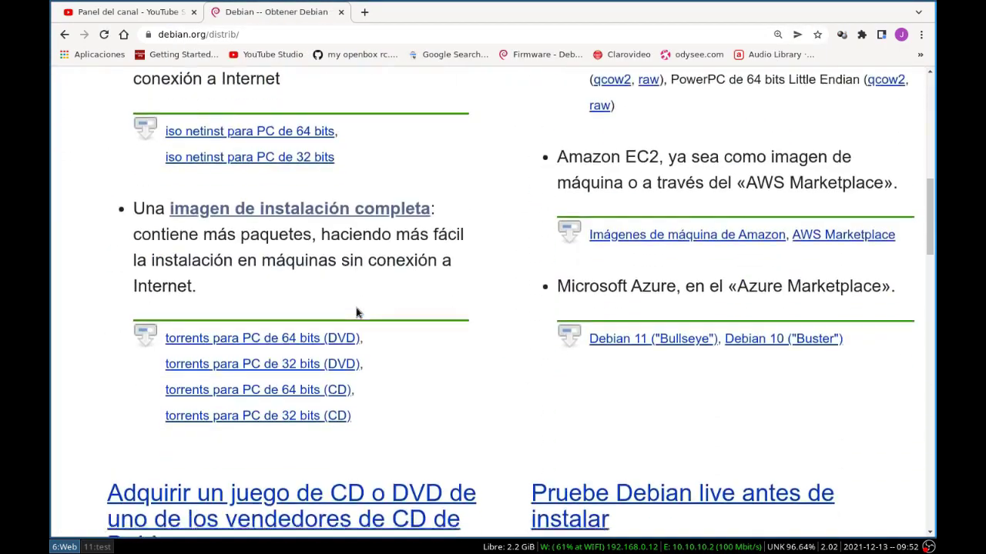
click(627, 333)
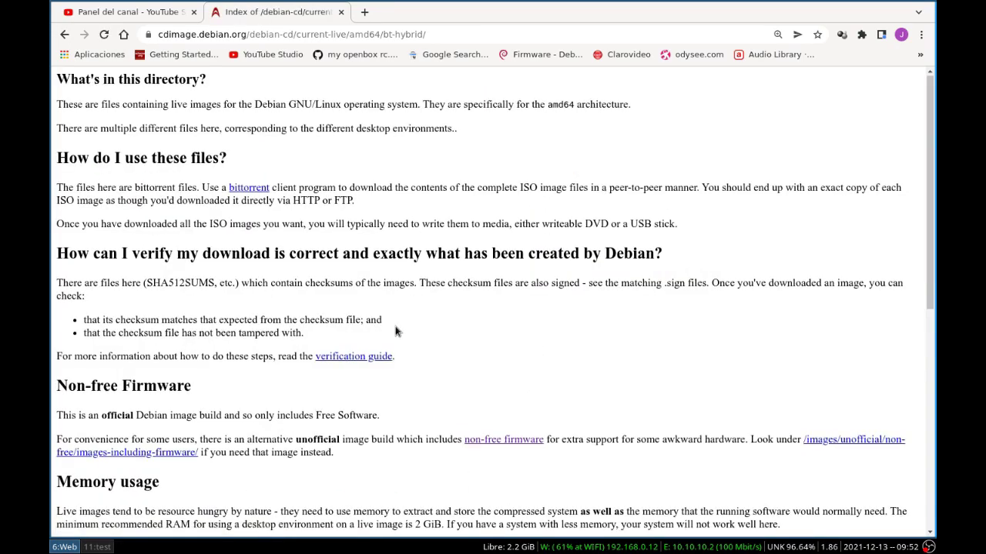
scroll(395, 330, down, 6)
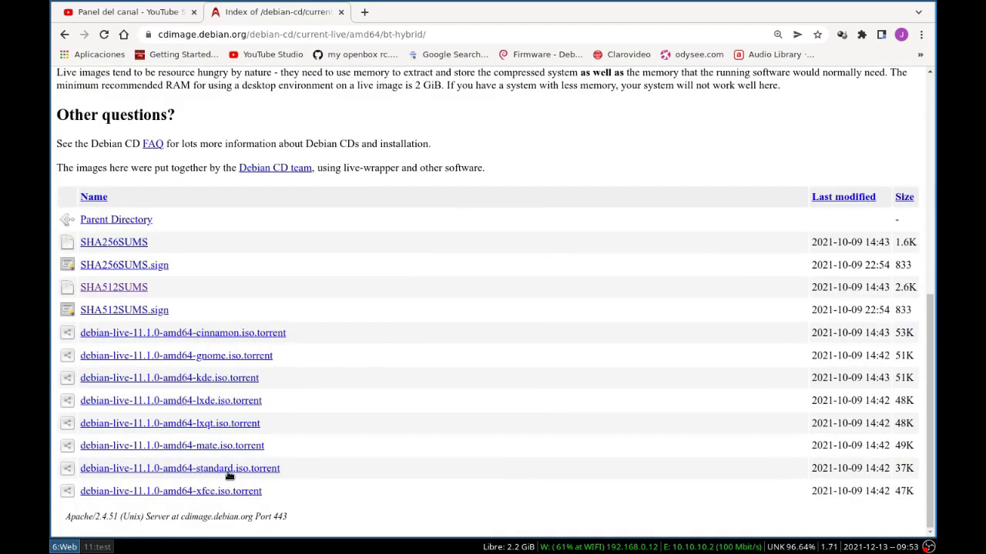
click(200, 377)
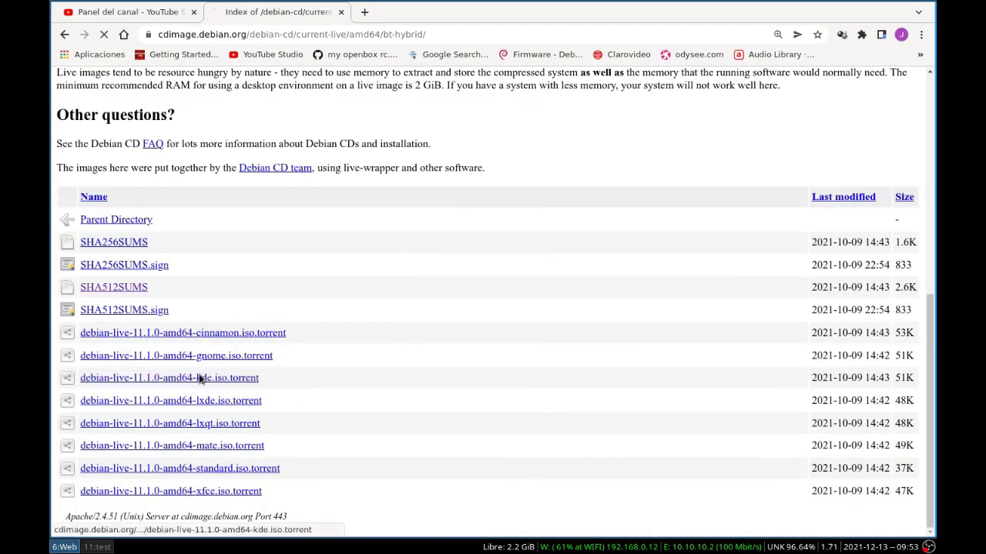
click(779, 463)
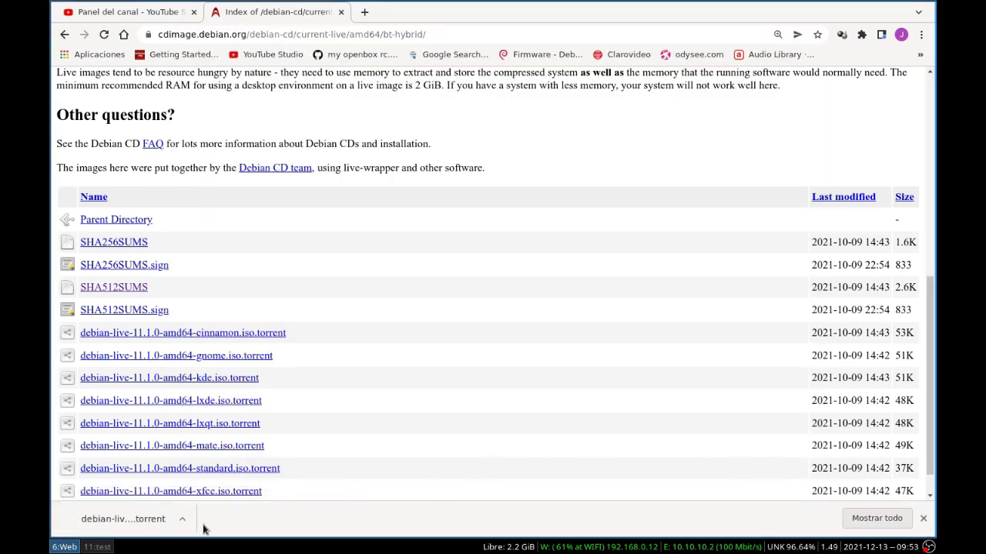
Step: Show debian-live-11.1.0-amd64-kde.iso.torrent in the distros folder and open it with Transmission
click(183, 522)
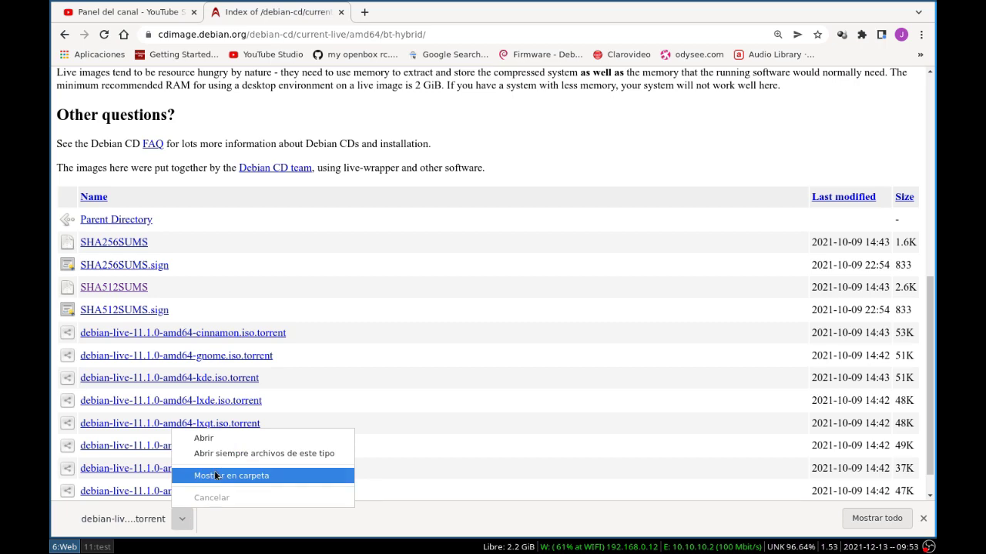
click(274, 477)
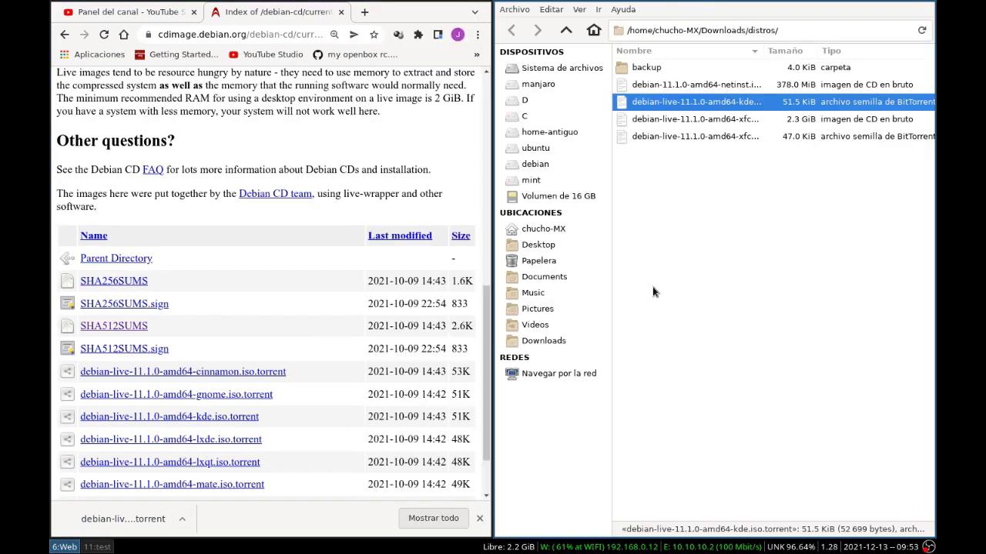
key(super+w)
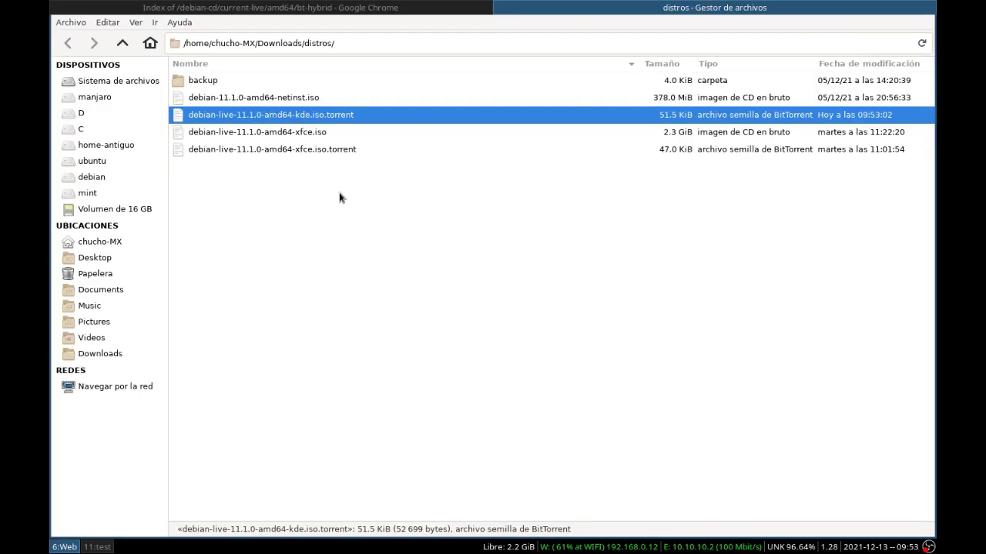
right_click(244, 114)
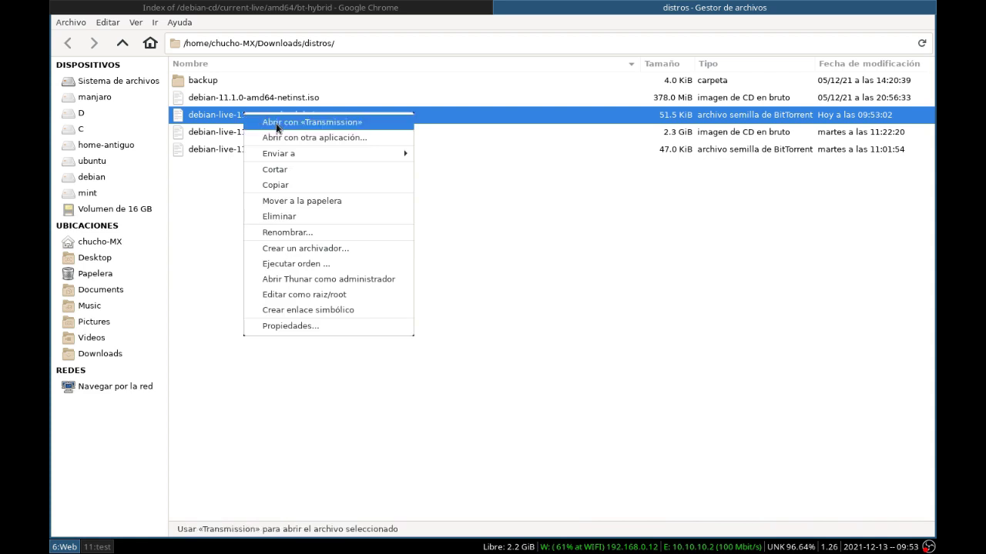
click(276, 123)
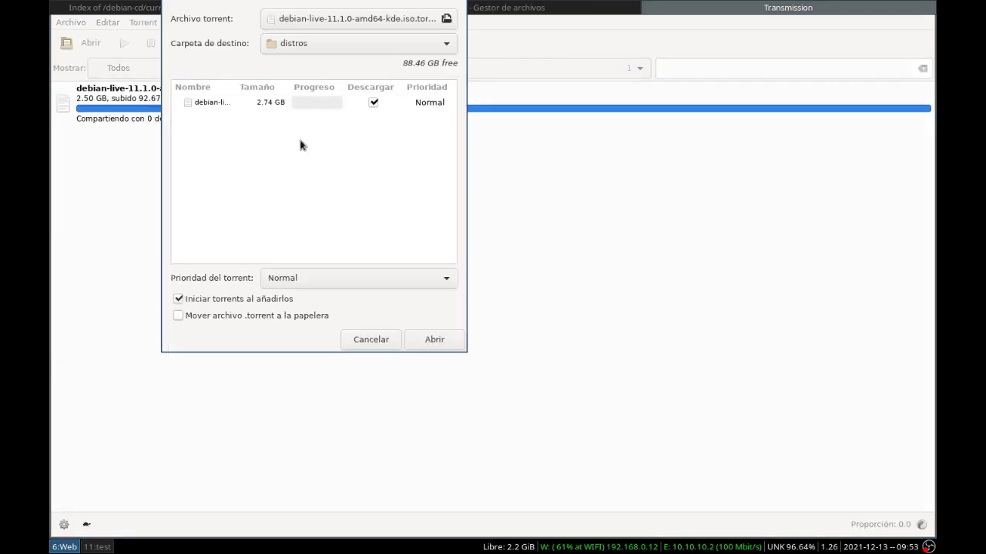
Step: Add the KDE live torrent in Transmission, keeping 'distros' as the destination
click(429, 340)
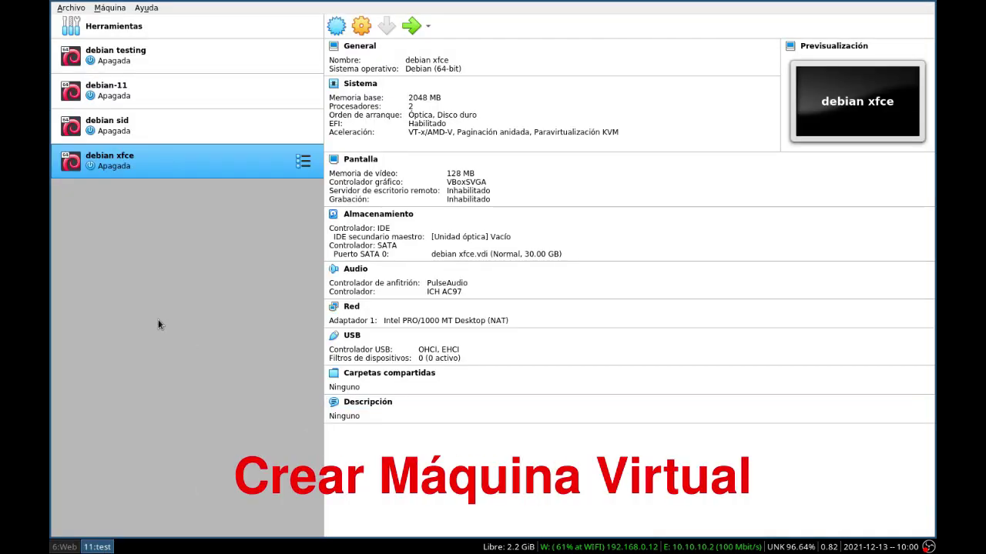
Step: Start a new VM named 'debian kde' with 2048 MB of memory
click(335, 27)
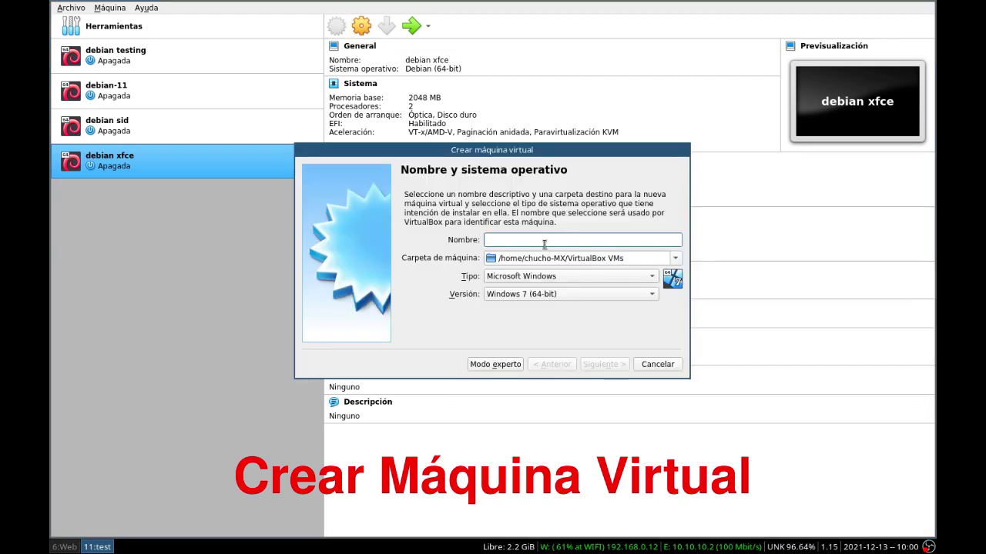
text(debian kde)
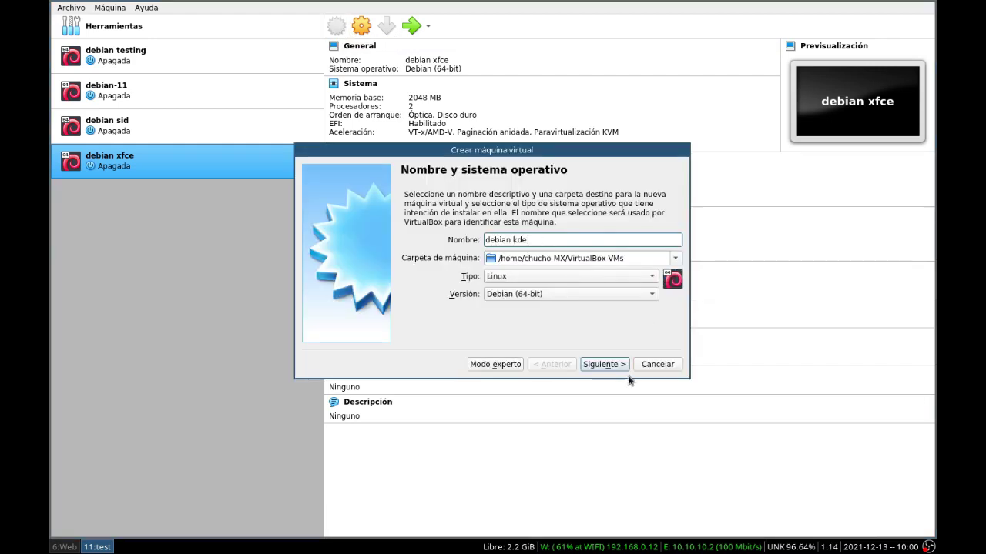
click(595, 366)
double_click(651, 238)
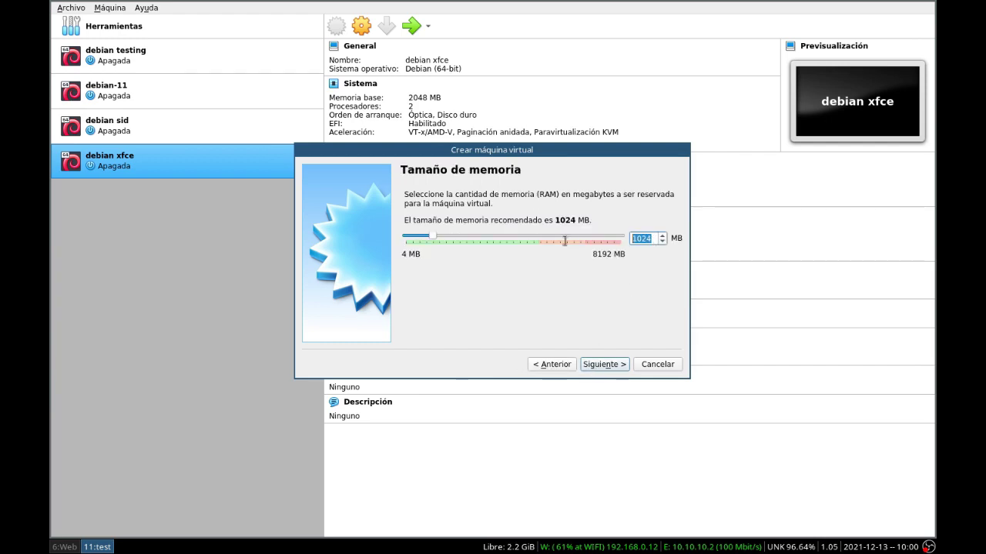
text(2048)
click(590, 365)
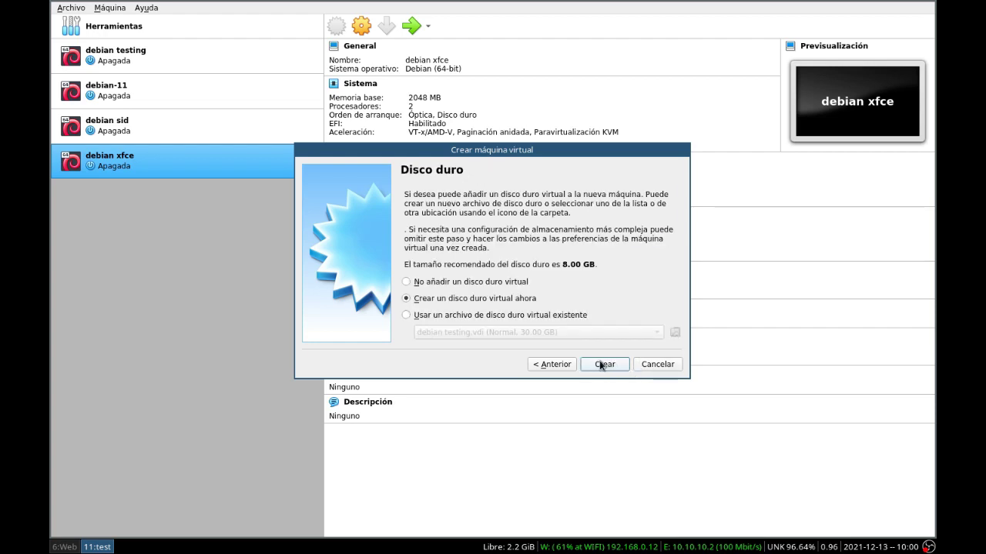
Step: Create a new 30 GB VDI virtual hard disk for the machine
click(602, 365)
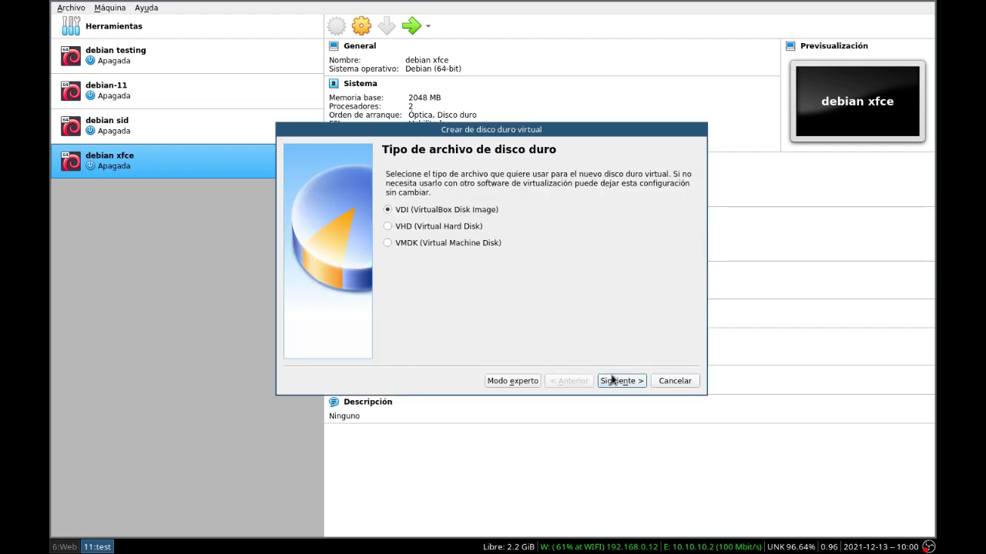
click(616, 383)
click(619, 384)
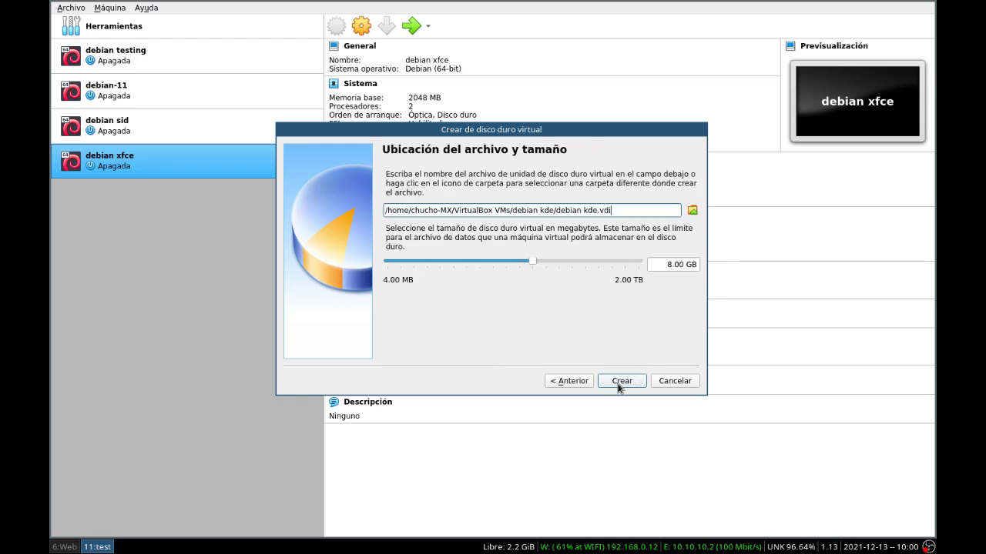
click(659, 264)
key(Delete)
text(30)
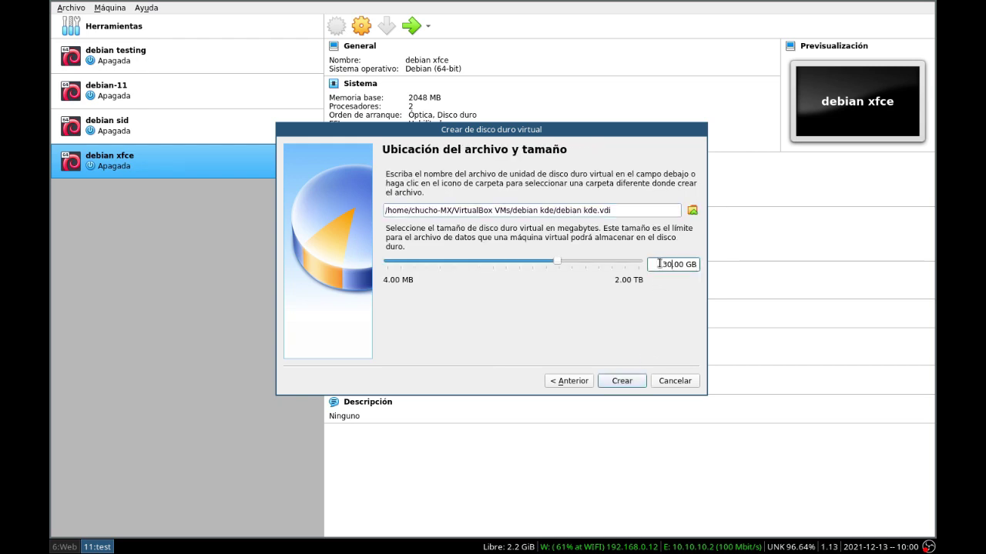
click(617, 382)
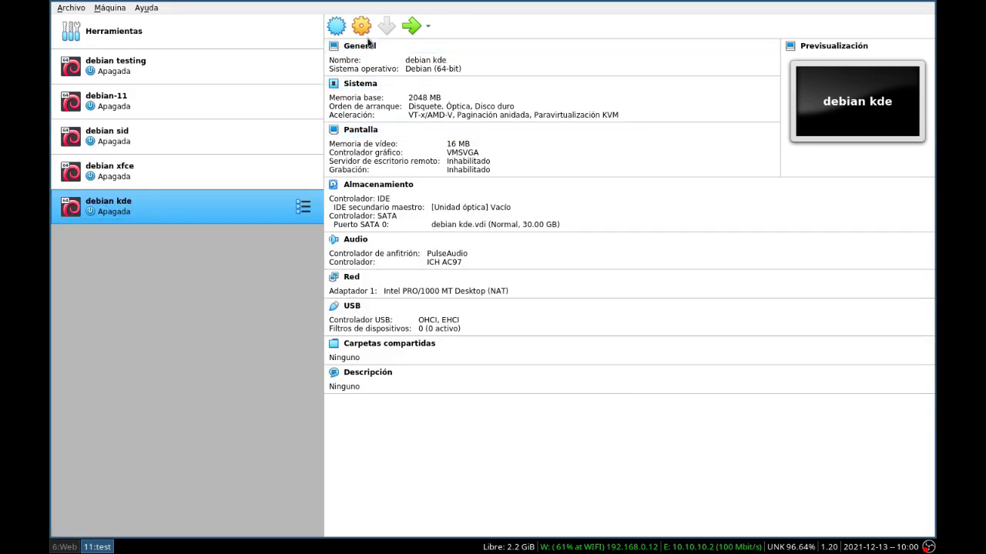
Step: In System settings, remove the floppy from the boot order and set 2 processors
click(361, 26)
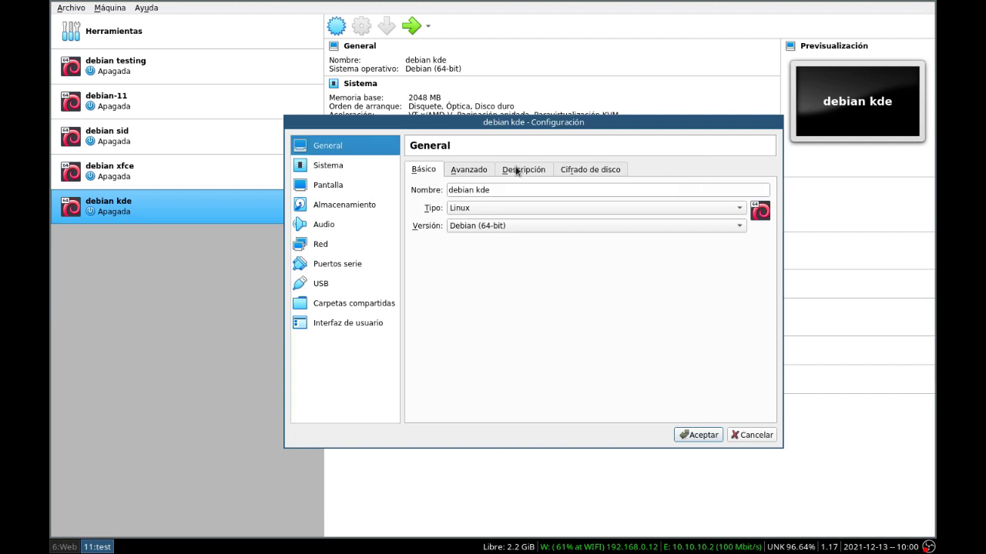
click(337, 166)
click(522, 221)
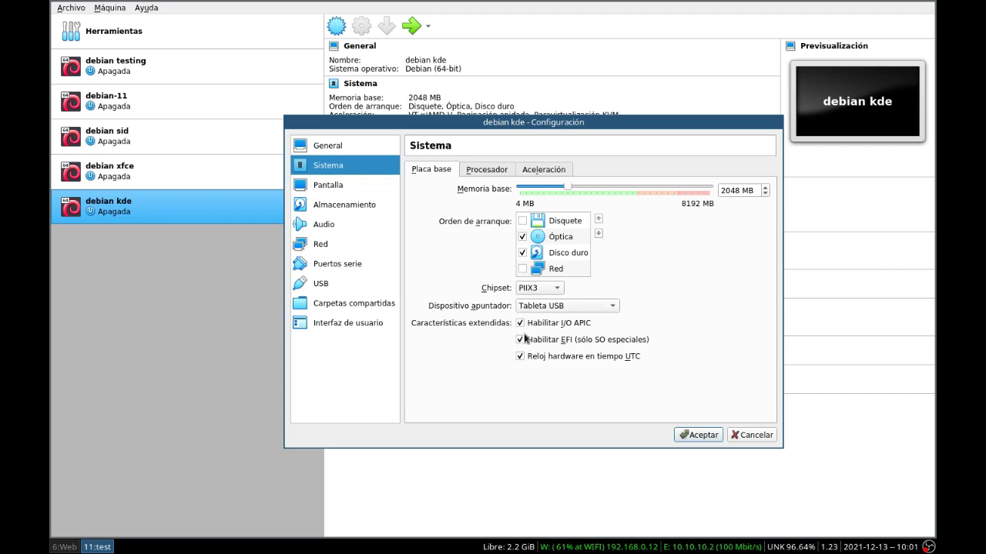
click(485, 168)
click(764, 191)
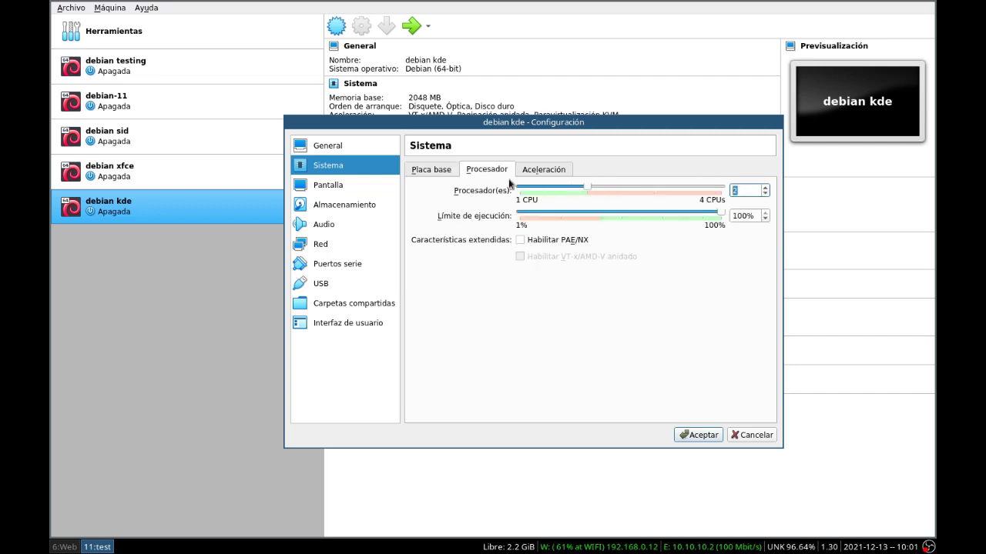
Step: Raise video memory to 128 MB and save the settings
click(322, 186)
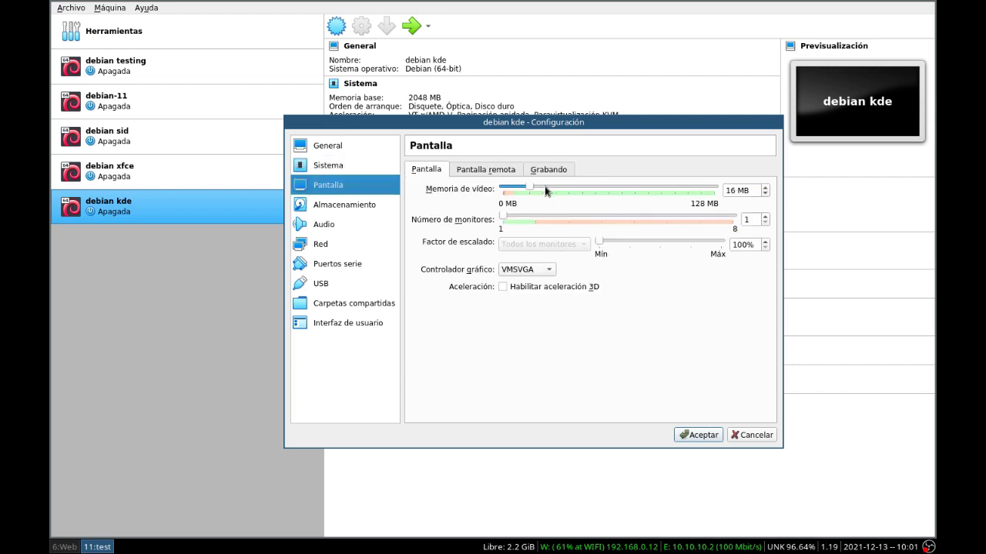
drag(529, 188, 706, 171)
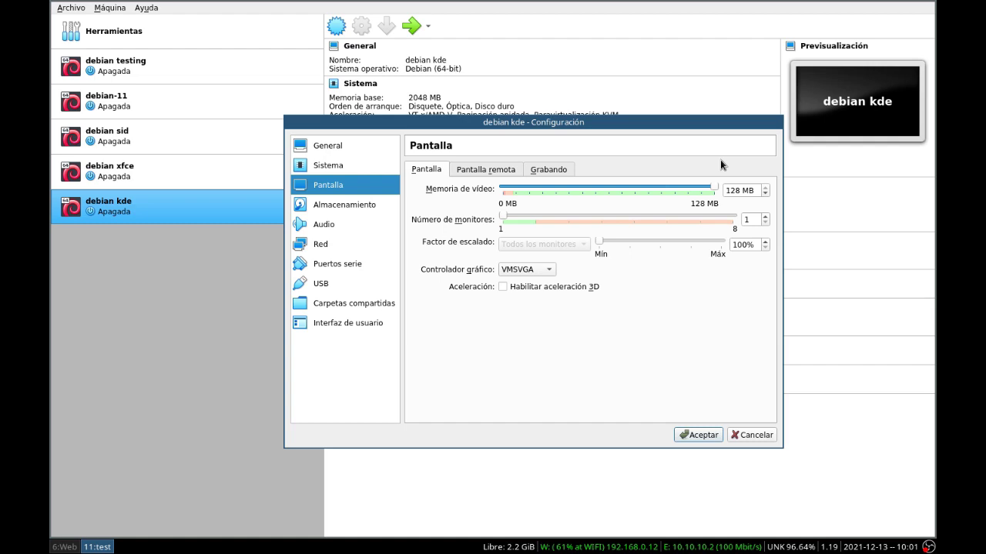
click(694, 435)
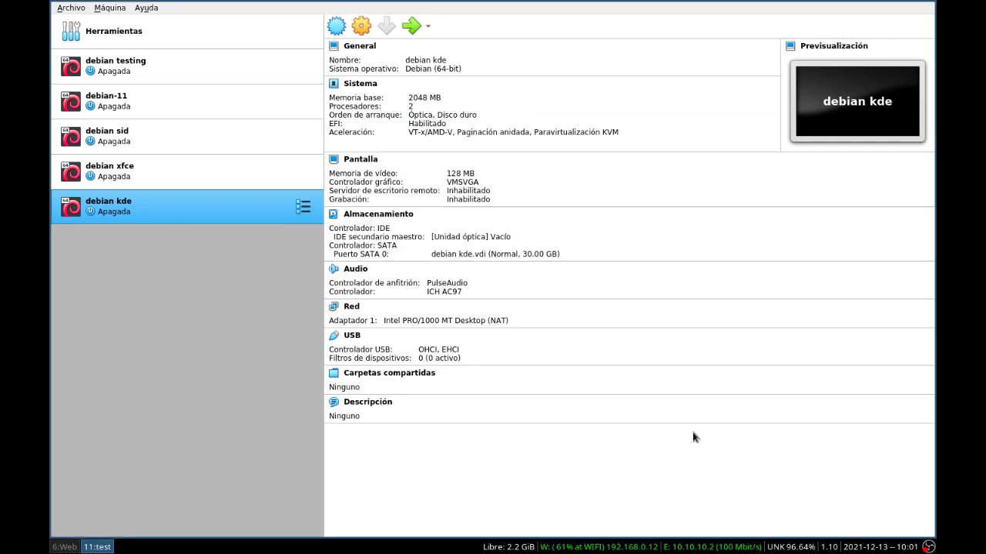
Step: Start debian kde with debian-live-11.1.0-amd64-kde.iso added and chosen as its start disk
double_click(160, 215)
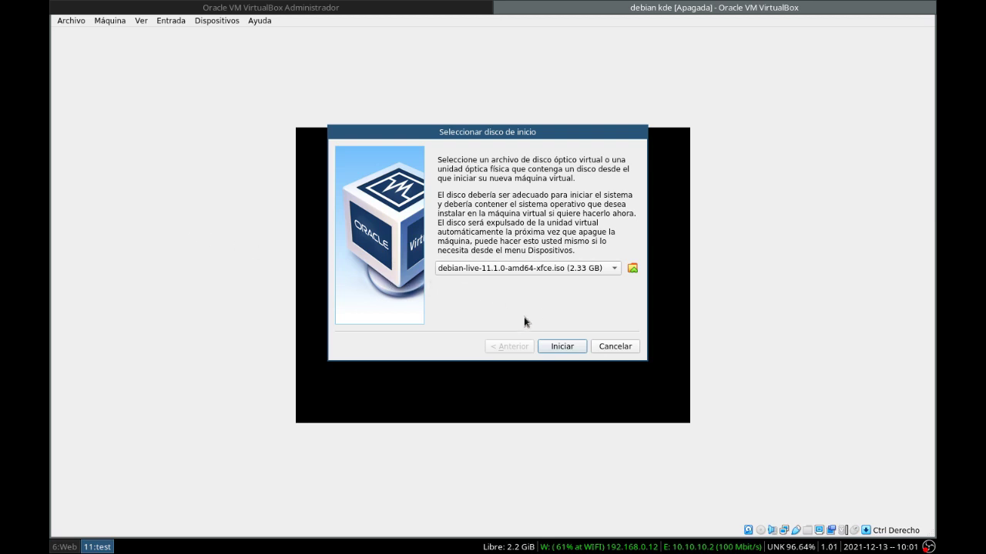
click(632, 267)
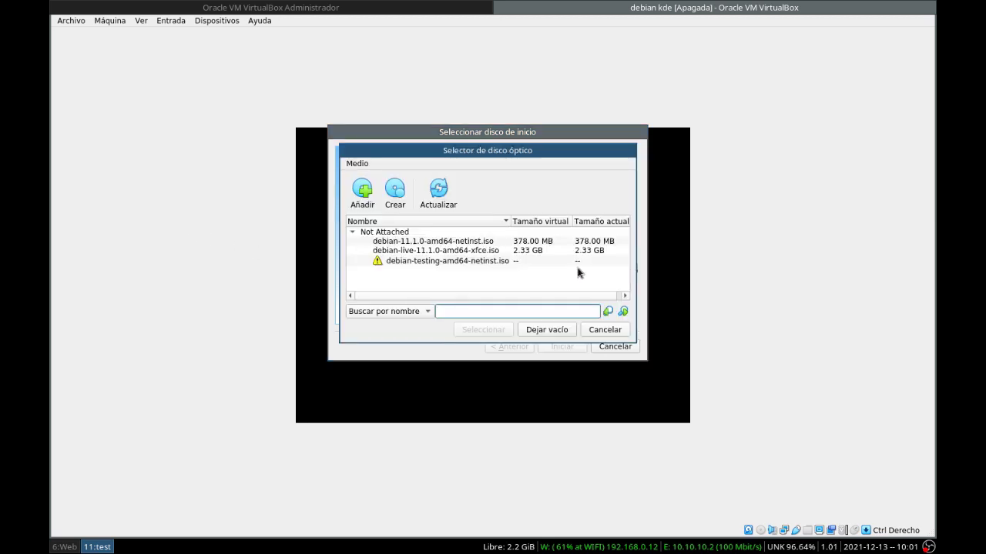
click(362, 189)
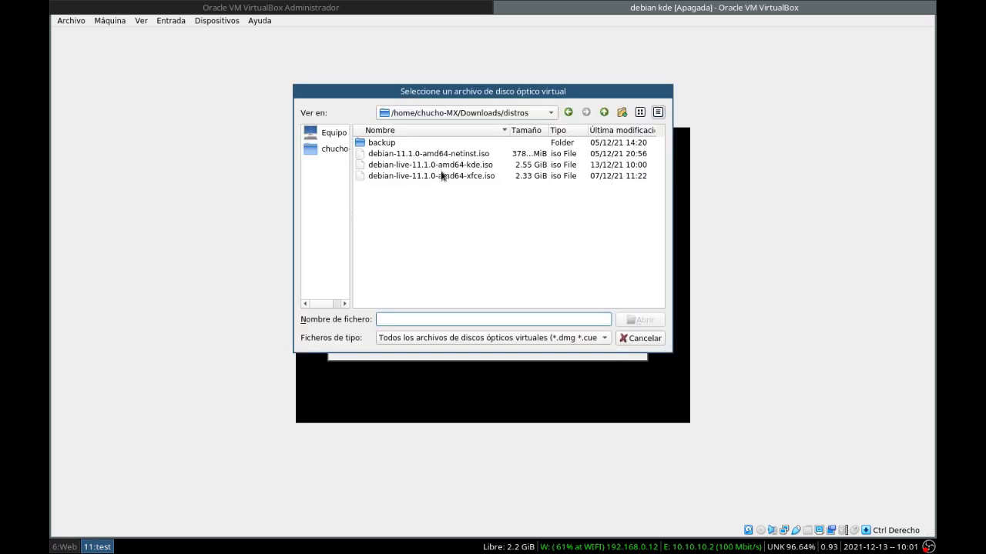
click(442, 165)
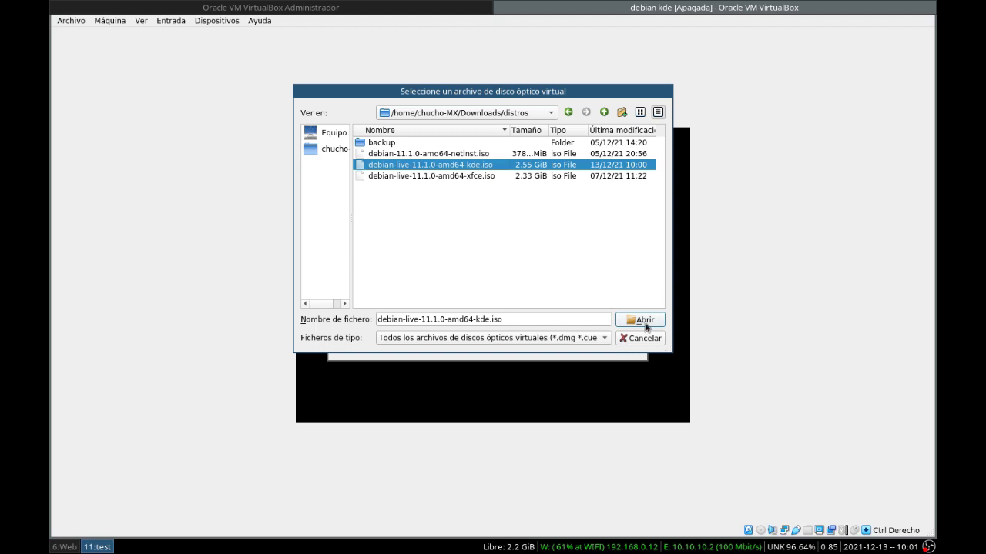
click(644, 320)
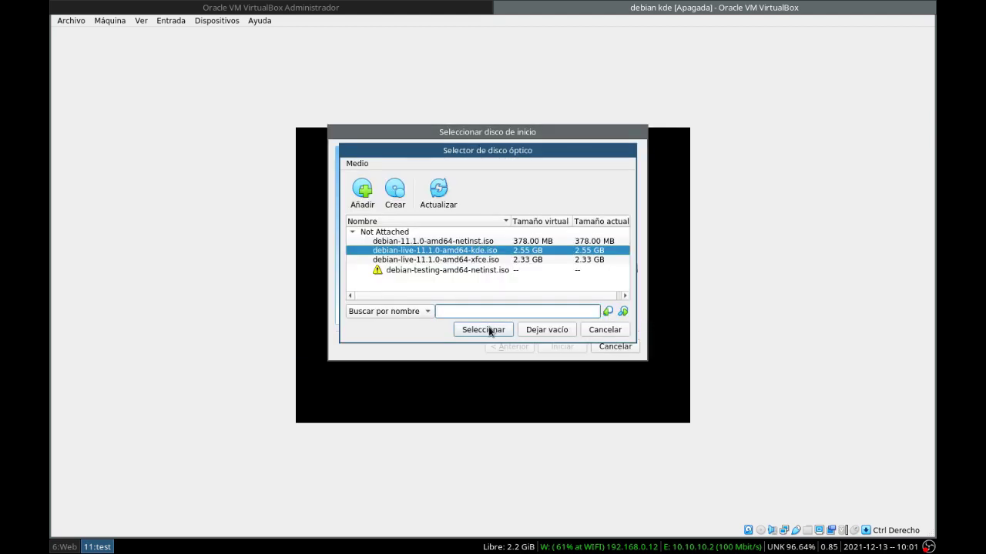
click(491, 330)
click(564, 346)
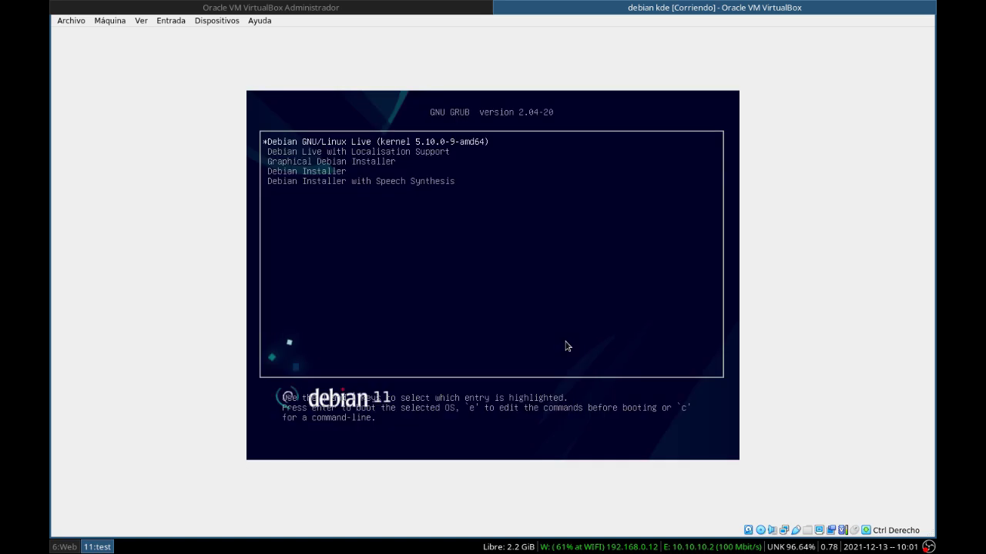
Step: Capture input into the guest and boot the Debian GNU/Linux Live entry
click(526, 295)
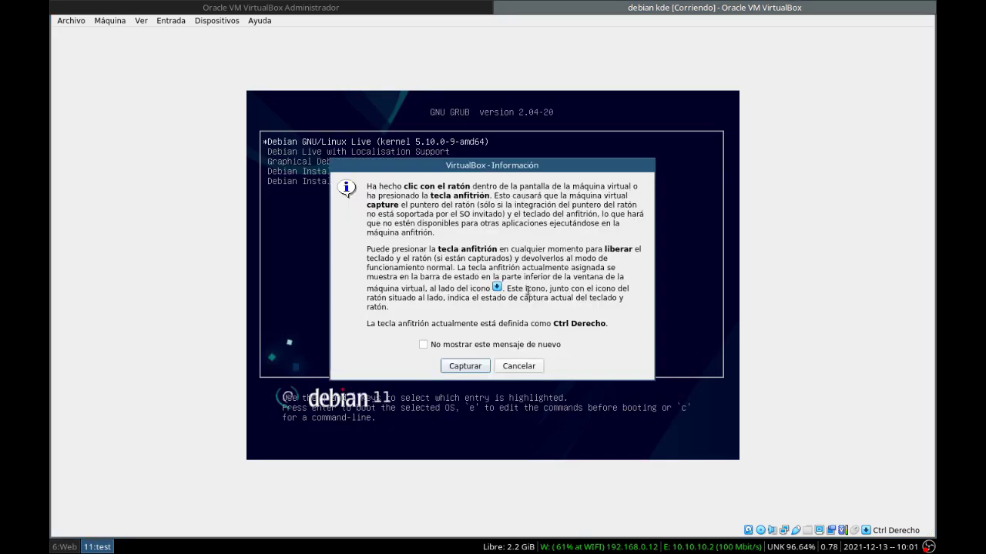
click(462, 365)
key(Return)
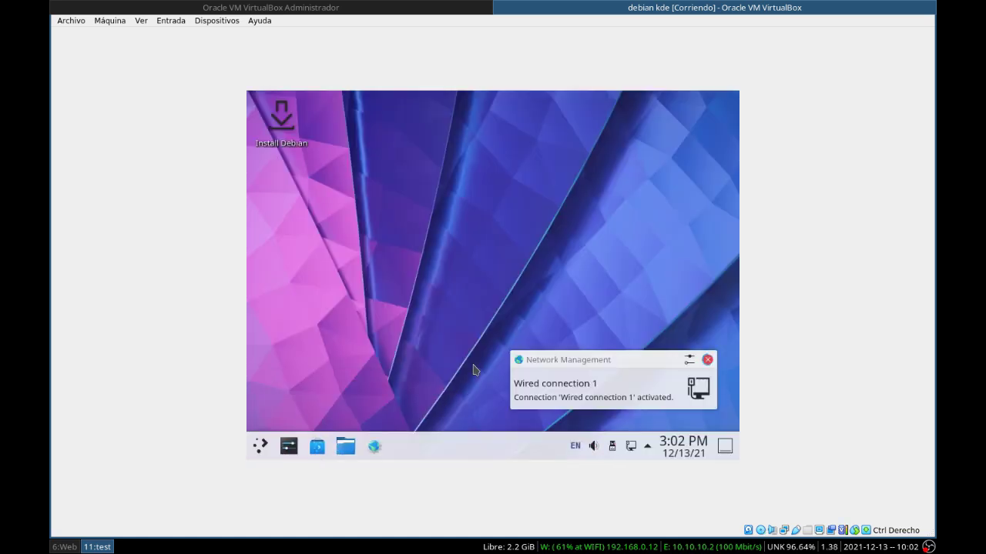
Step: Launch System Settings from the launcher's Settings category
click(259, 446)
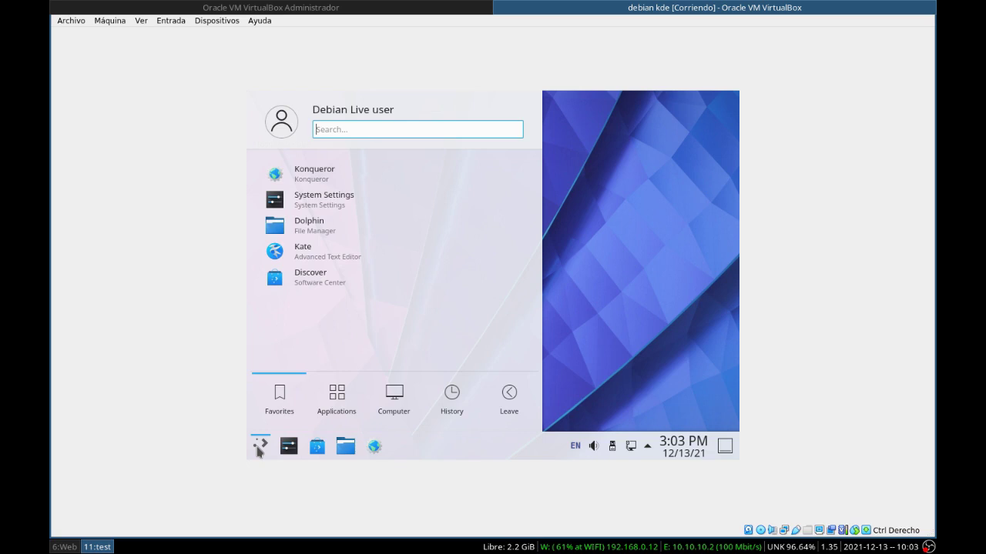
click(339, 395)
click(319, 336)
scroll(339, 323, down, 1)
click(303, 361)
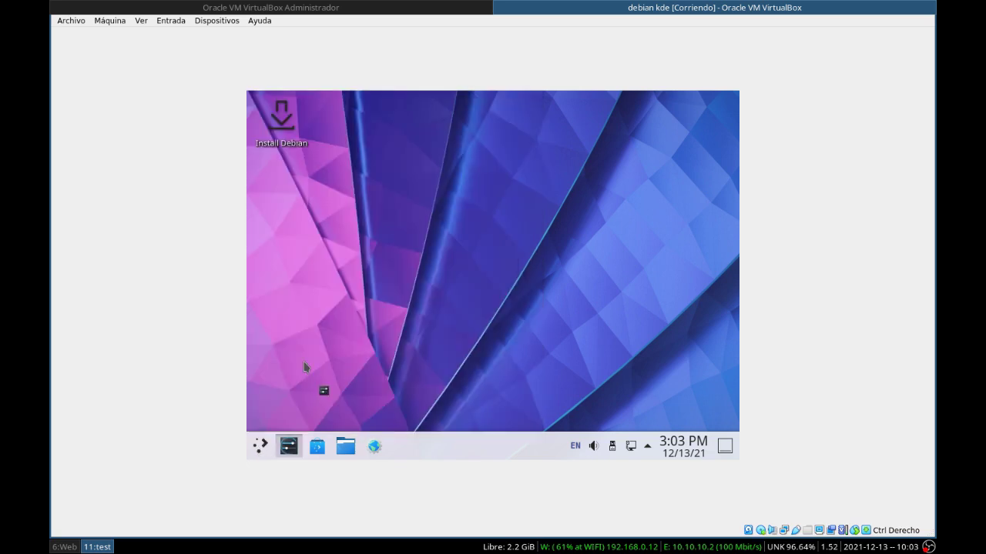
scroll(325, 315, down, 1)
scroll(324, 314, down, 5)
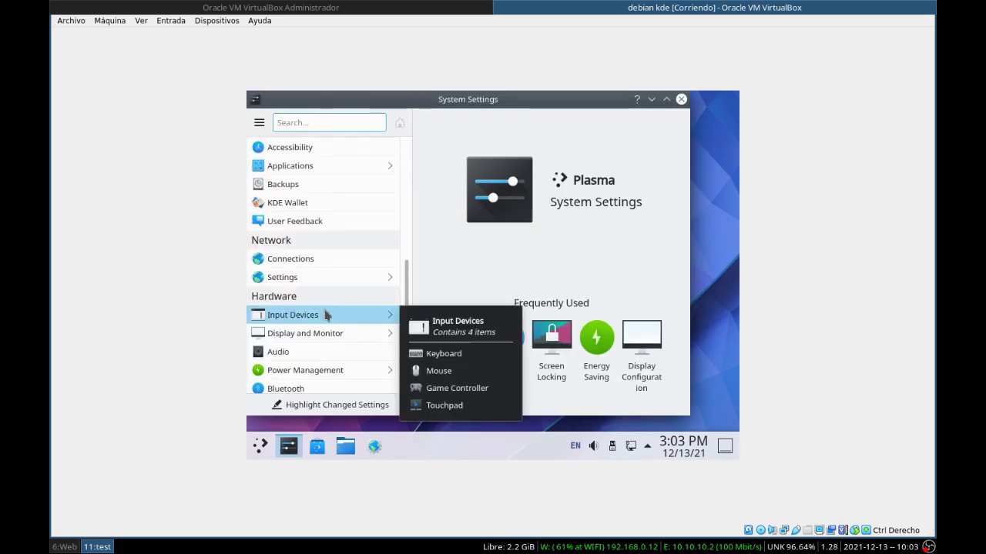
Step: Pick 1360x768 in Display and Monitor, apply it, and recheck the resolution list
click(306, 340)
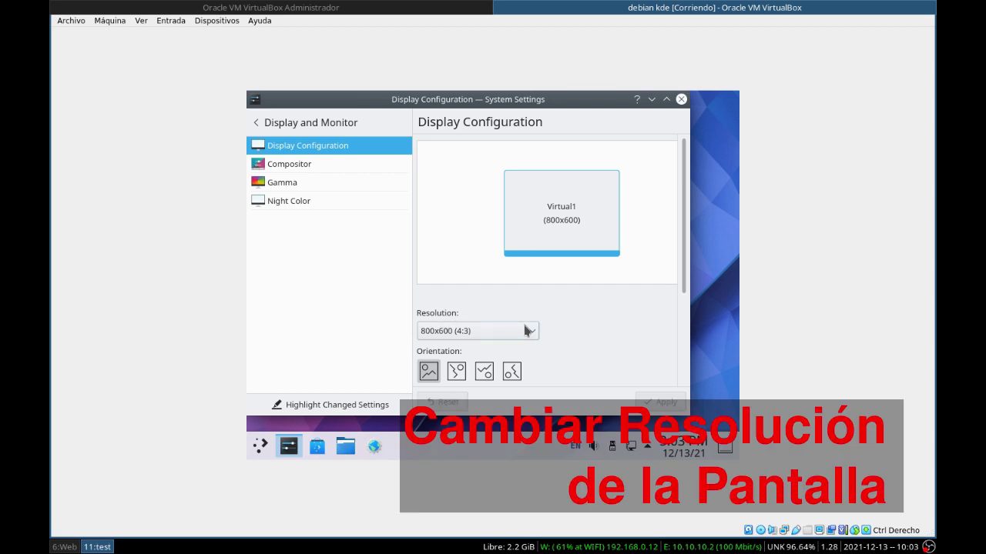
click(531, 331)
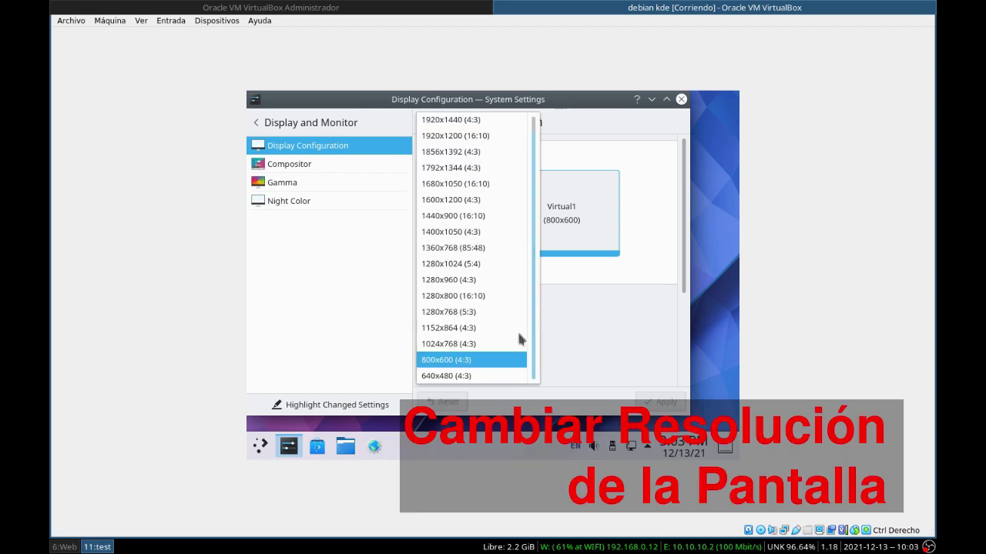
scroll(478, 308, up, 1)
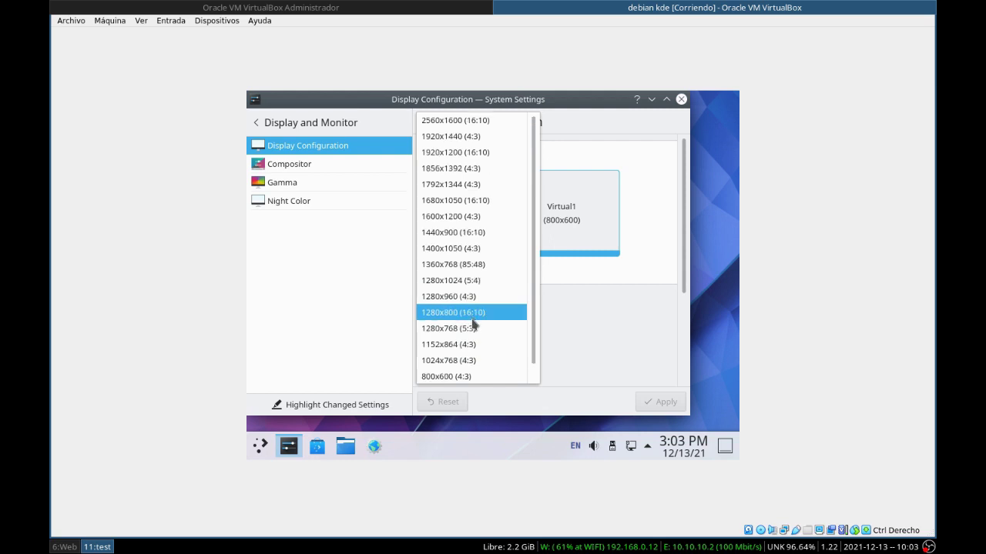
click(456, 267)
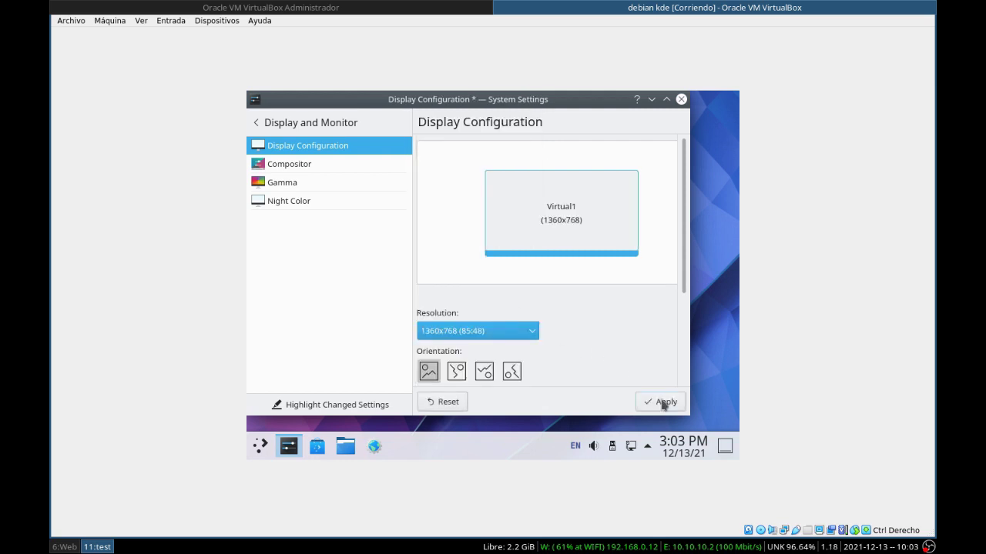
click(663, 403)
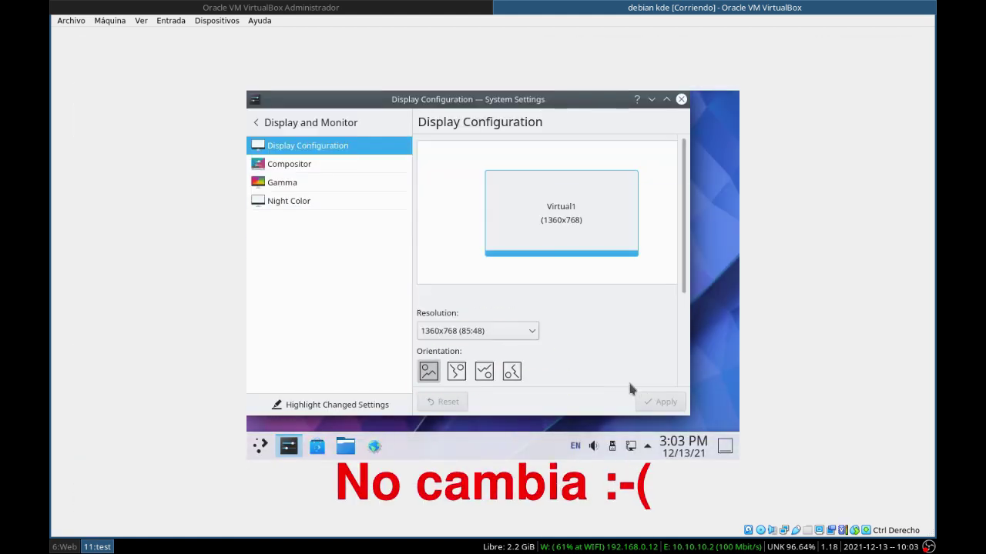
click(520, 336)
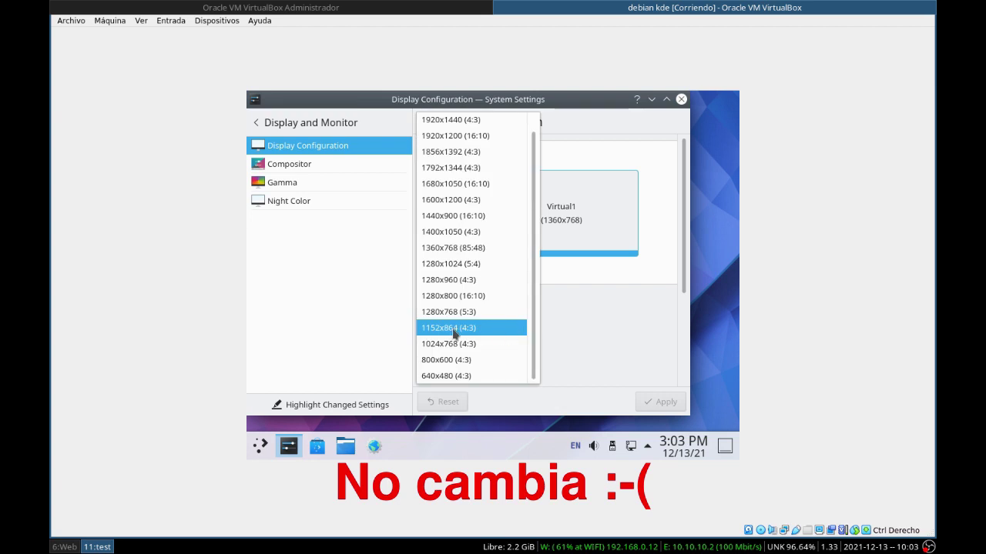
click(711, 203)
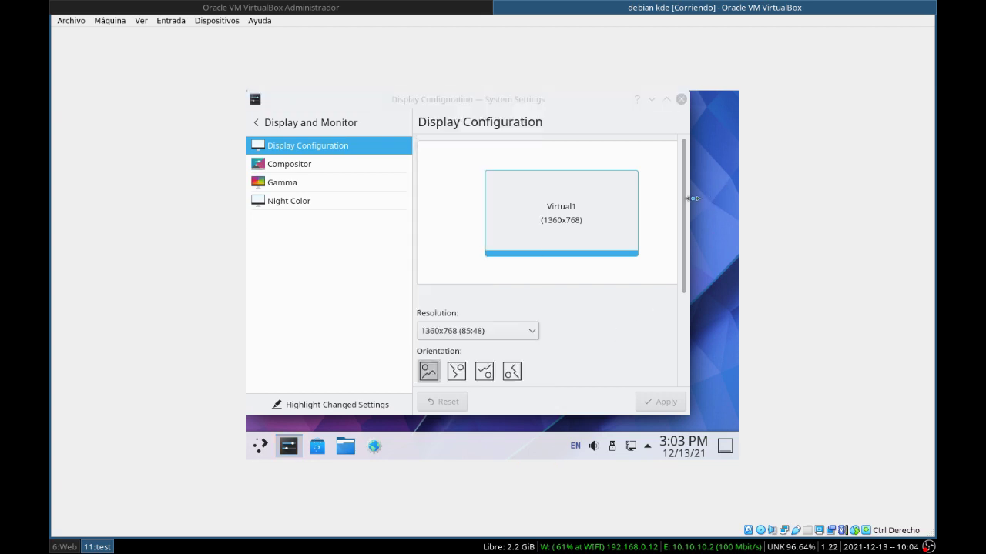
Step: Close System Settings and shut down the live guest from the launcher's Leave menu
click(680, 99)
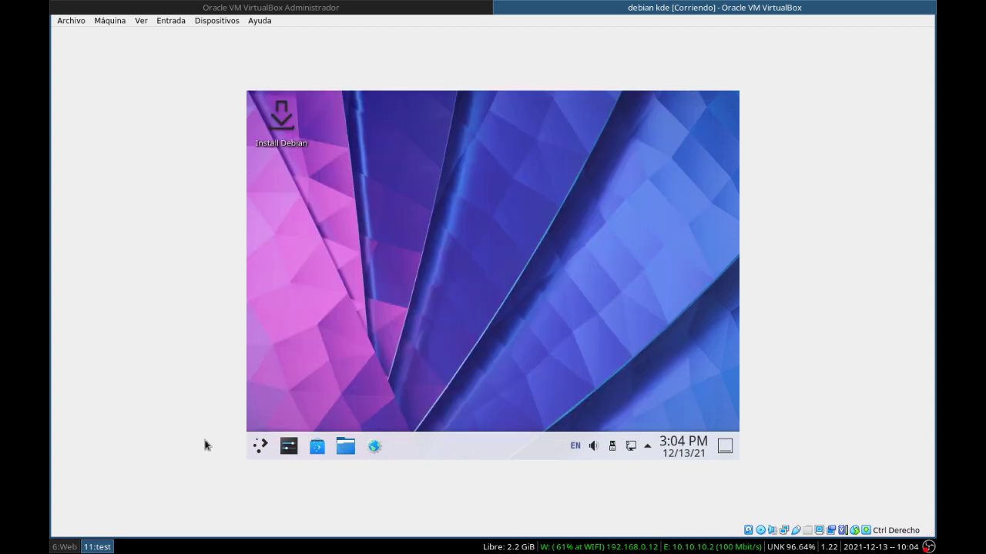
click(260, 446)
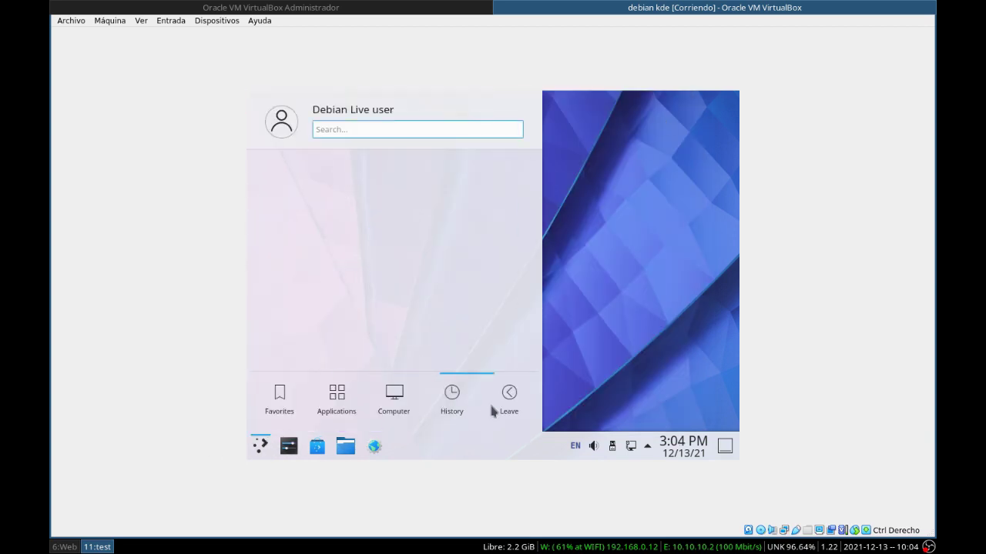
mouse_move(501, 401)
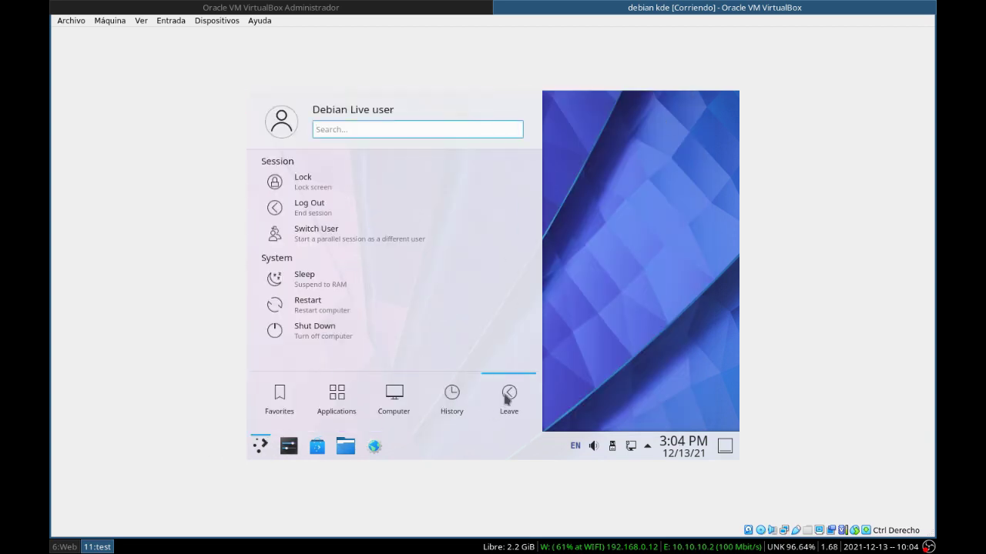
click(341, 337)
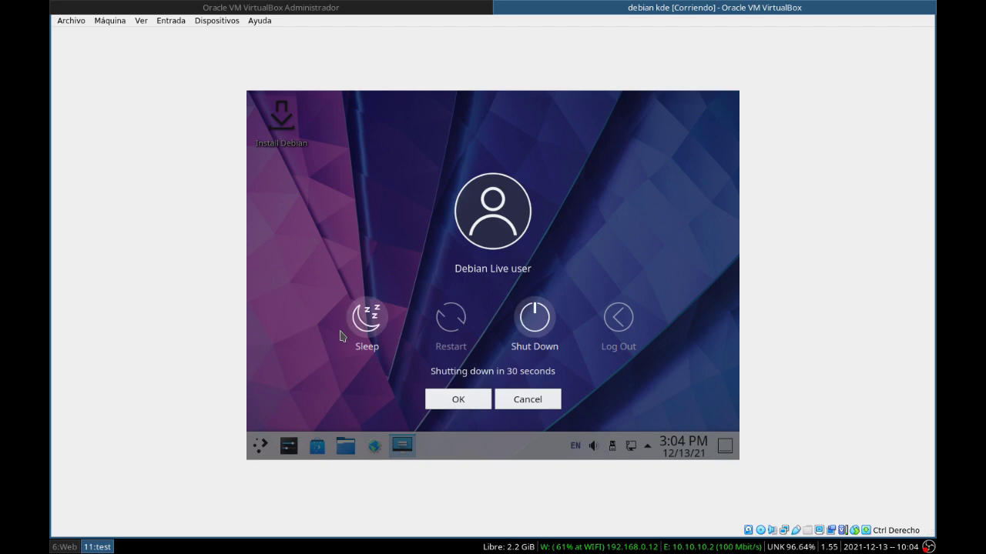
click(535, 318)
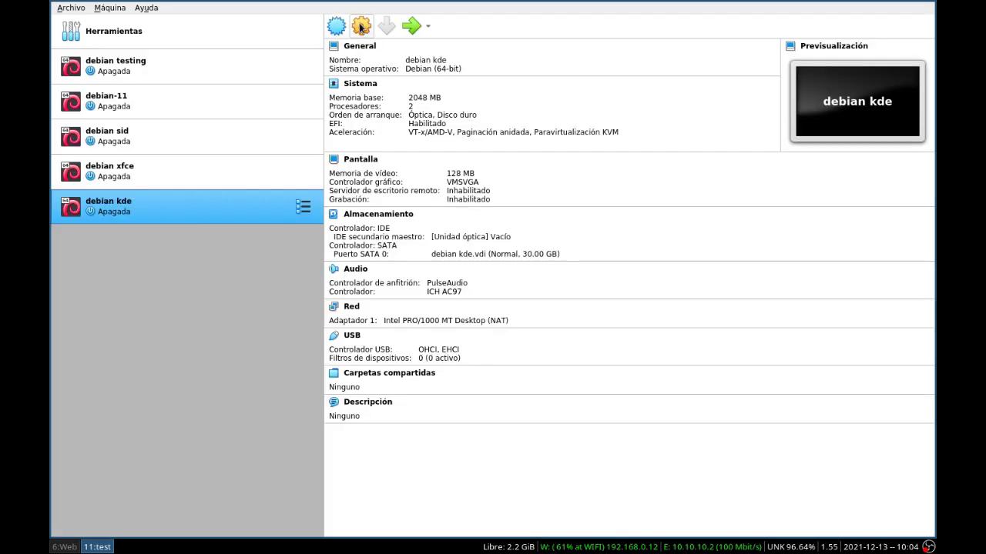
click(360, 27)
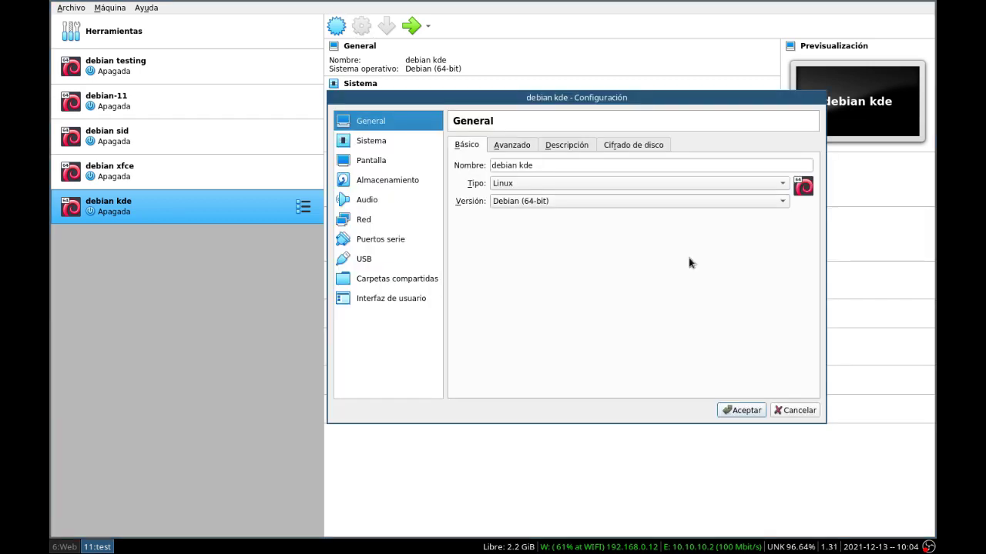
Step: Switch the graphics controller to VBoxSVGA, save, and start debian kde again
click(372, 163)
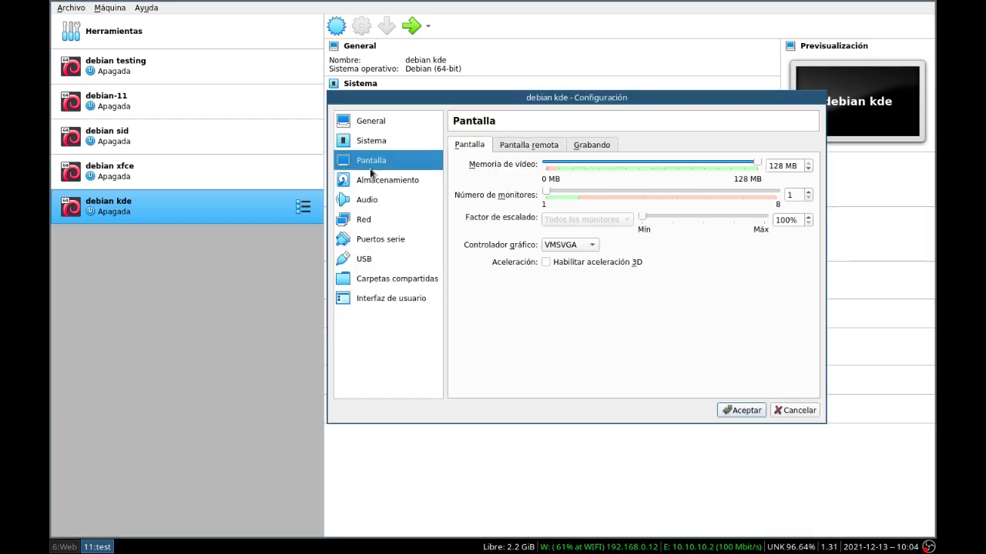
click(579, 246)
click(582, 260)
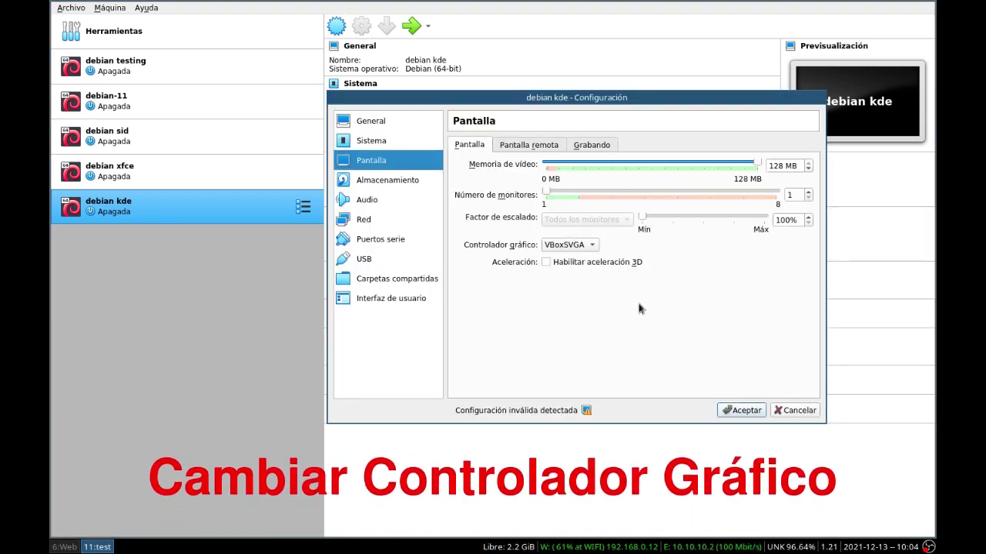
click(738, 410)
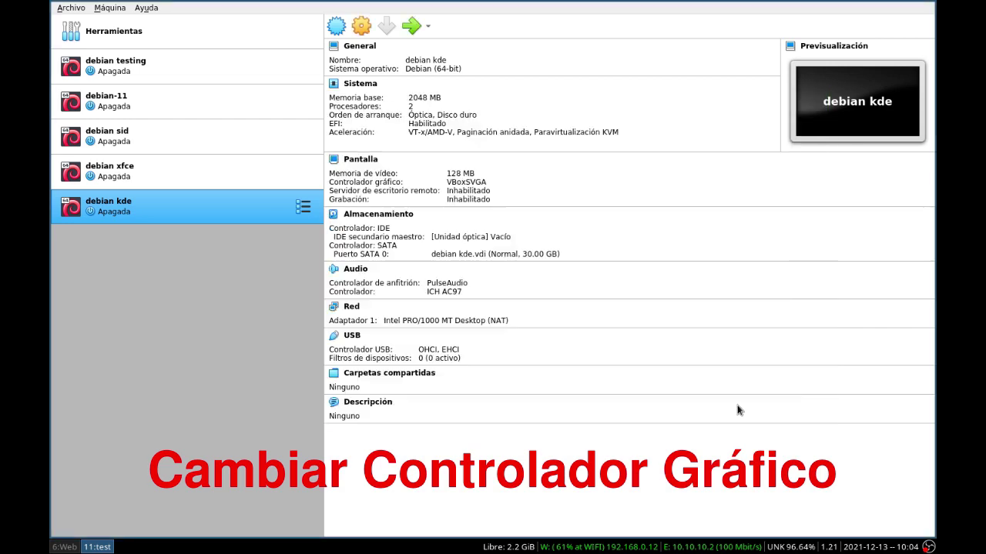
double_click(197, 219)
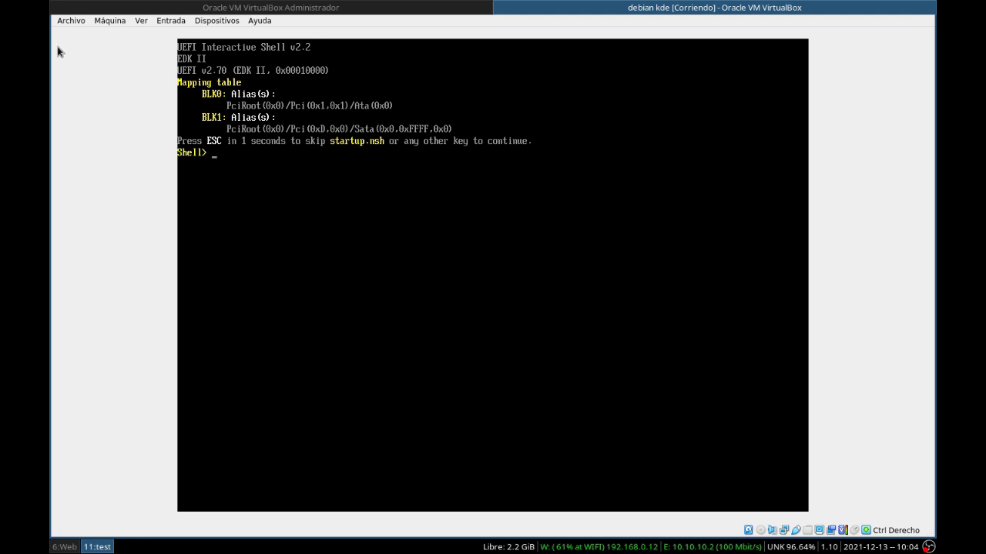
Step: Power off debian kde through Archivo > Cerrar with the Apagar la máquina option
click(61, 22)
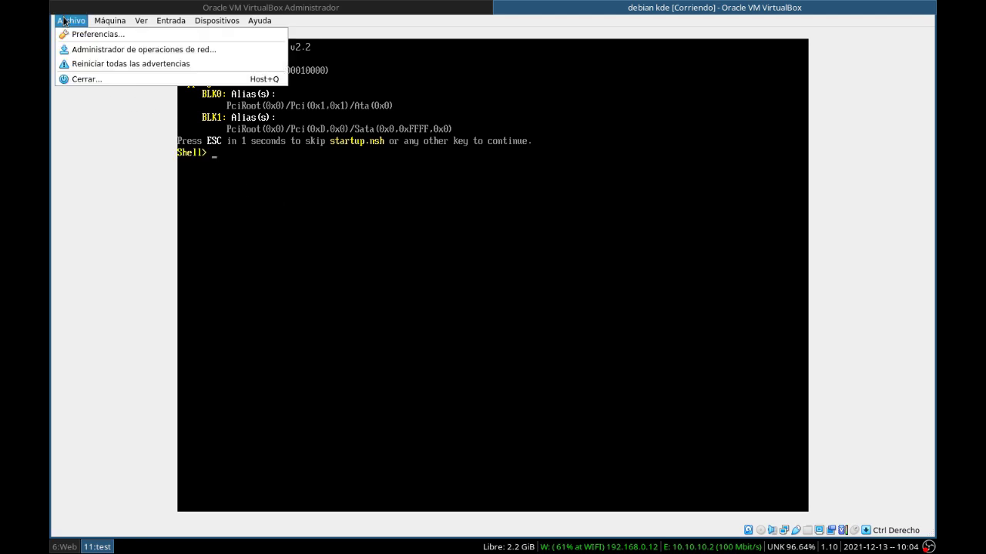
click(104, 81)
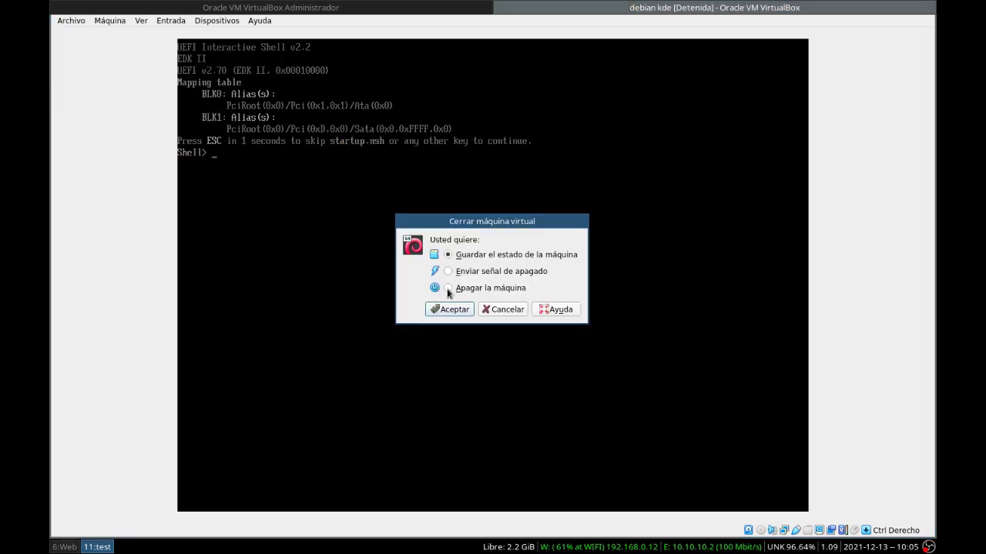
click(456, 310)
click(456, 310)
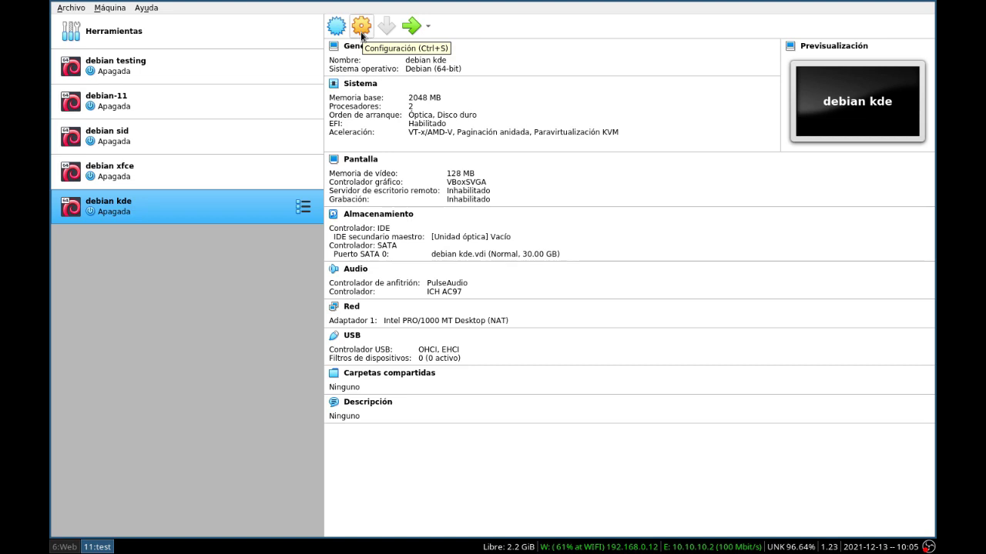
Step: Load debian-live-11.1.0-amd64-kde.iso into the debian kde machine's empty optical drive
click(367, 35)
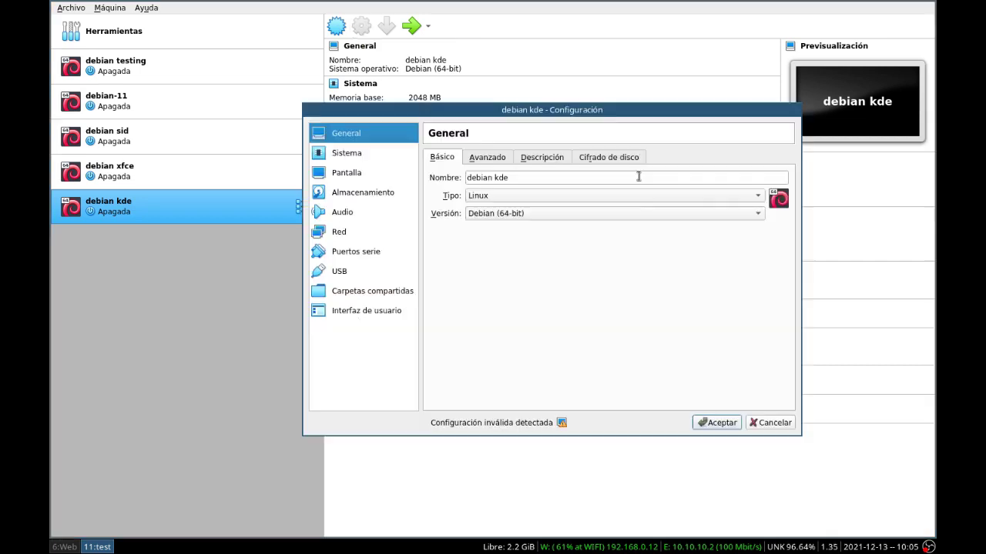
click(378, 190)
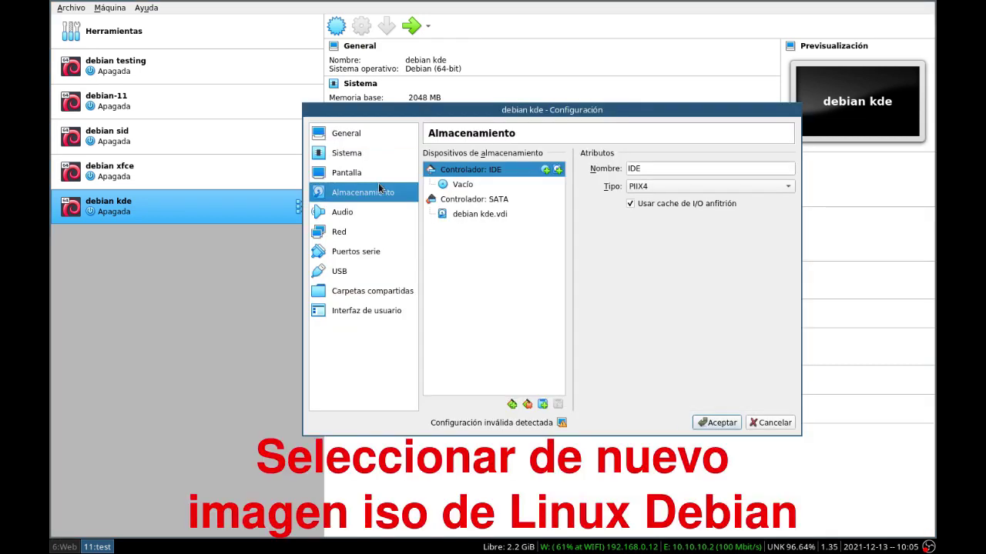
drag(468, 191, 508, 185)
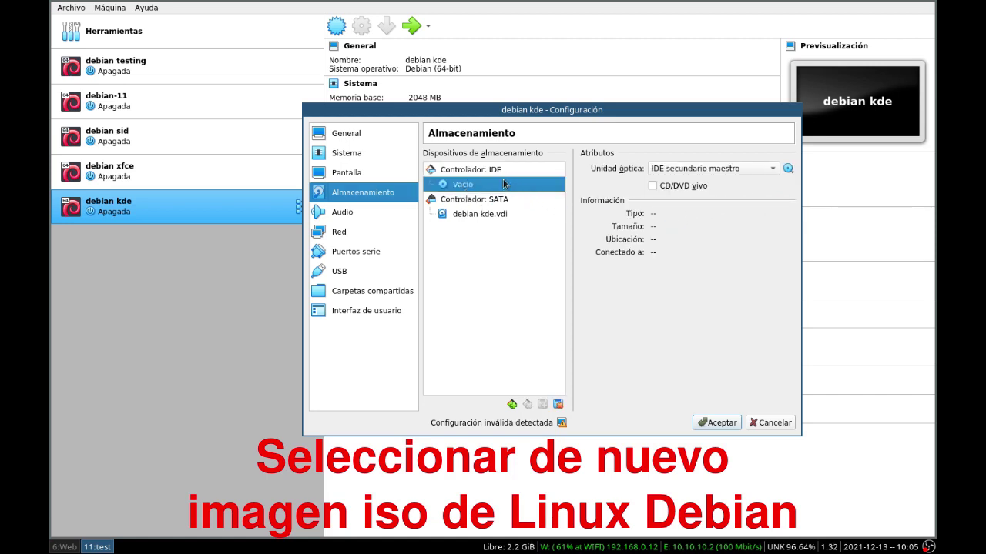
click(787, 168)
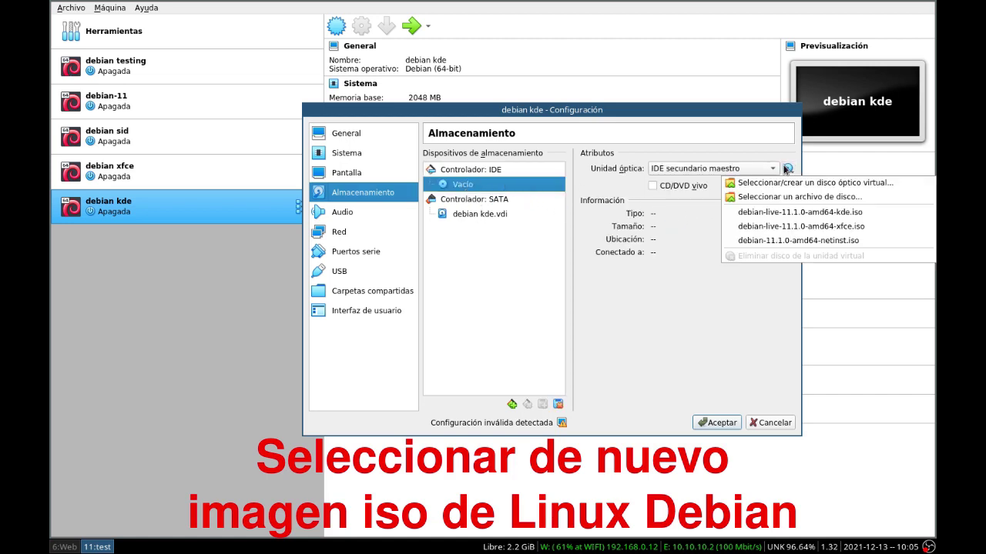
click(785, 213)
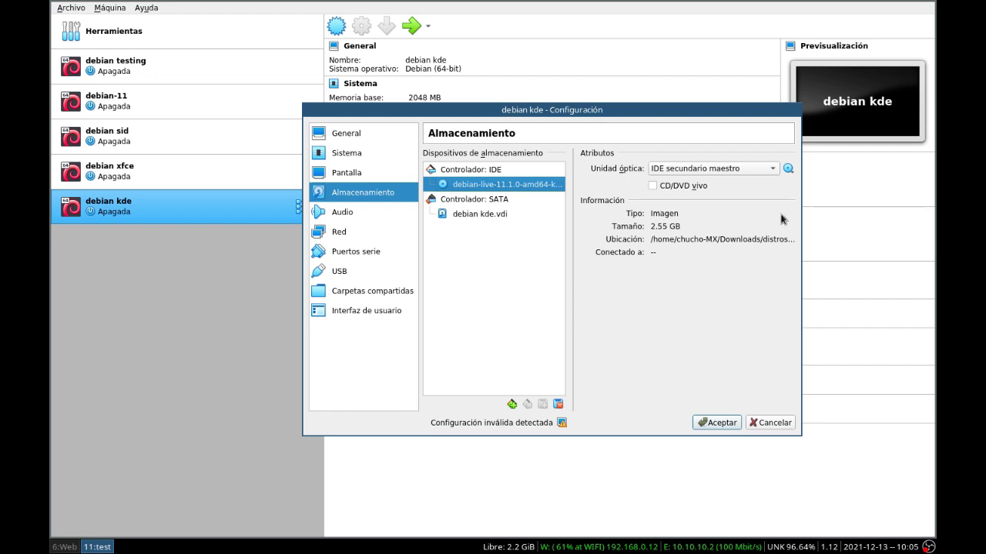
Step: Set boot order to Óptica then Disco duro with EFI enabled, and save the settings
click(342, 175)
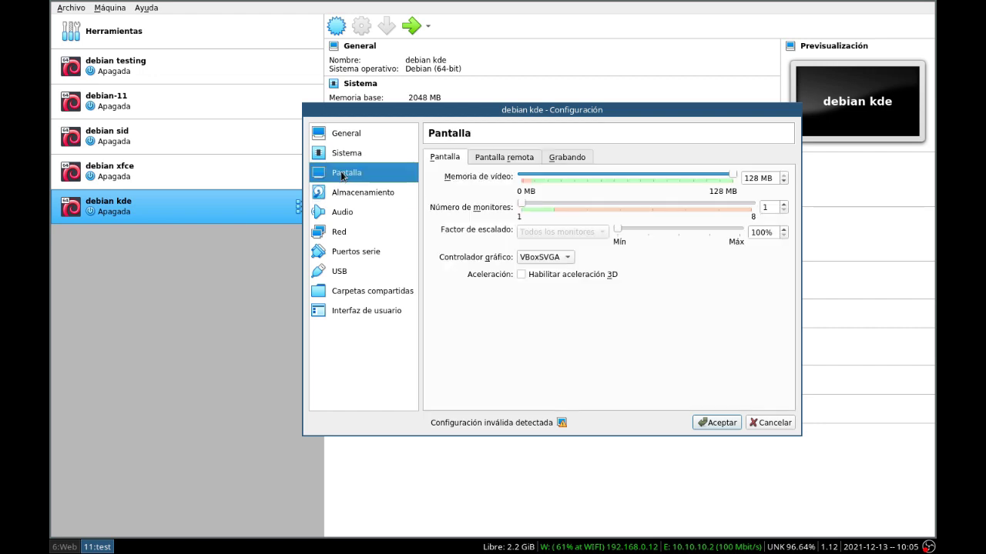
click(343, 157)
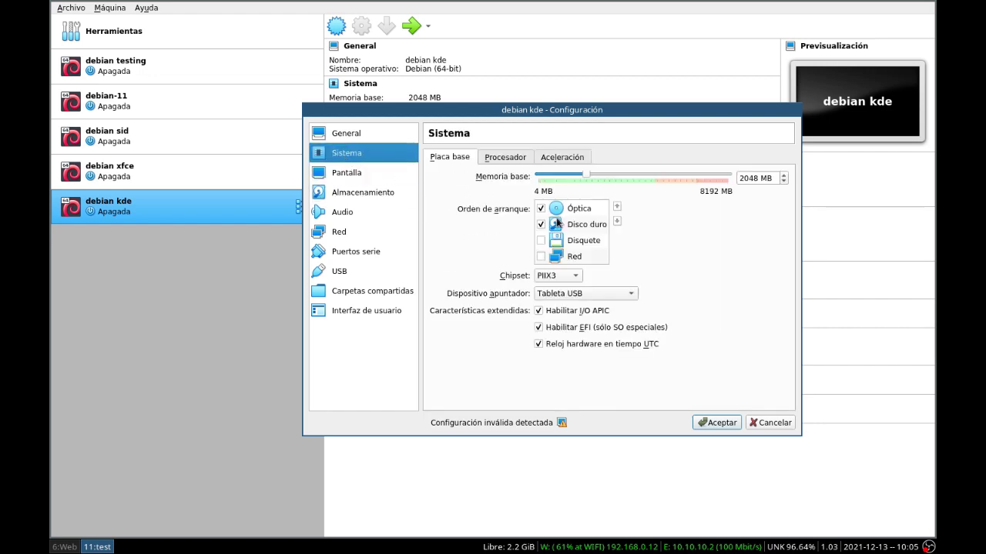
click(723, 424)
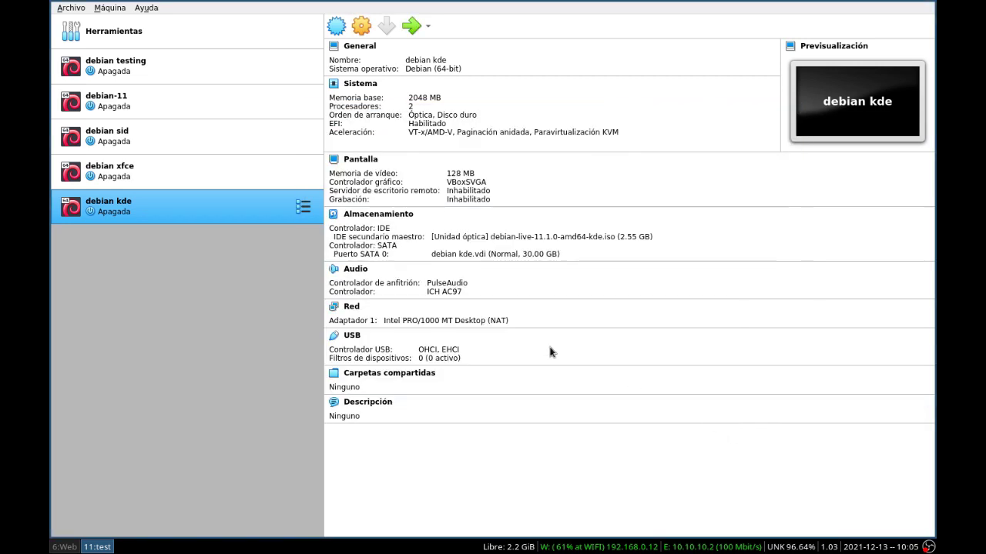
Step: Boot the debian kde VM into the Debian live desktop and launch System Settings
double_click(108, 204)
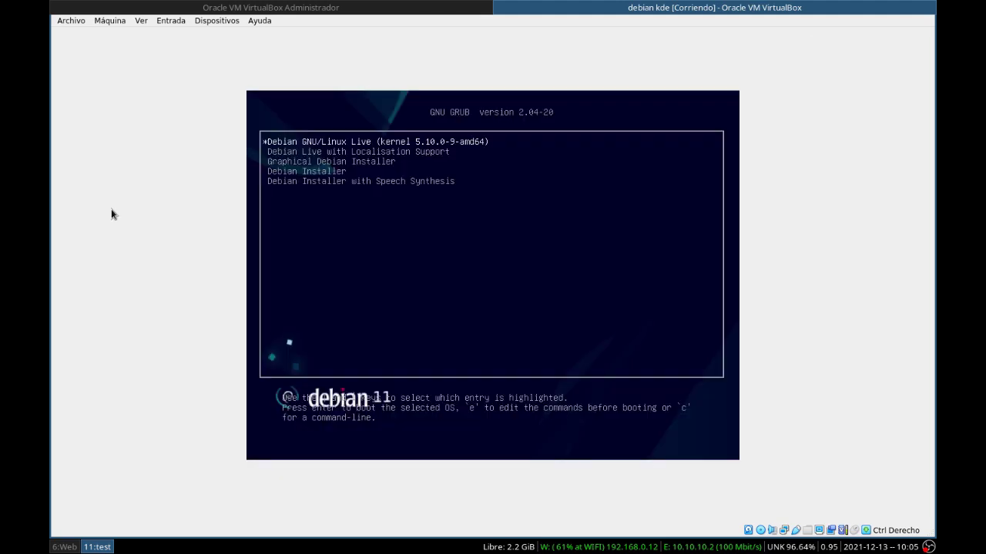
key(Return)
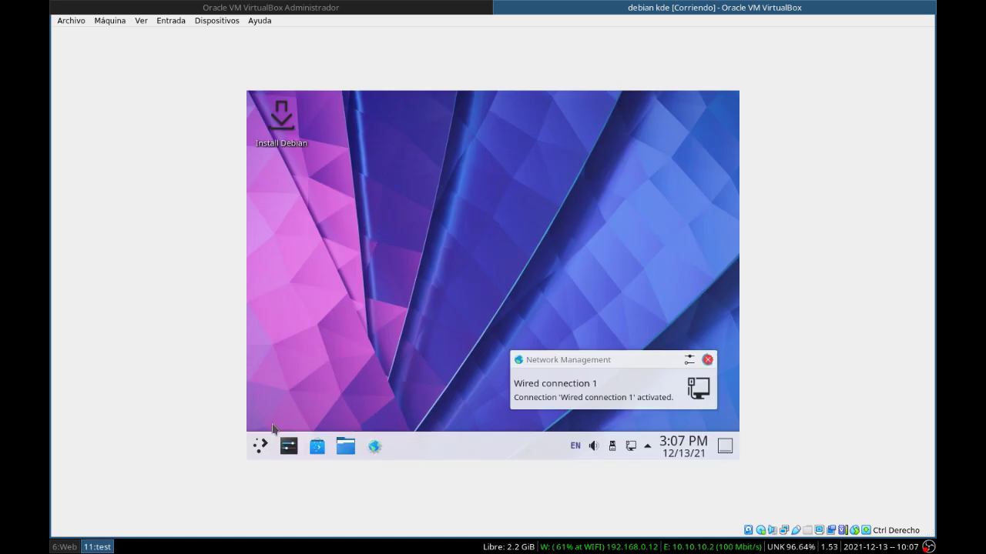
click(261, 447)
click(343, 407)
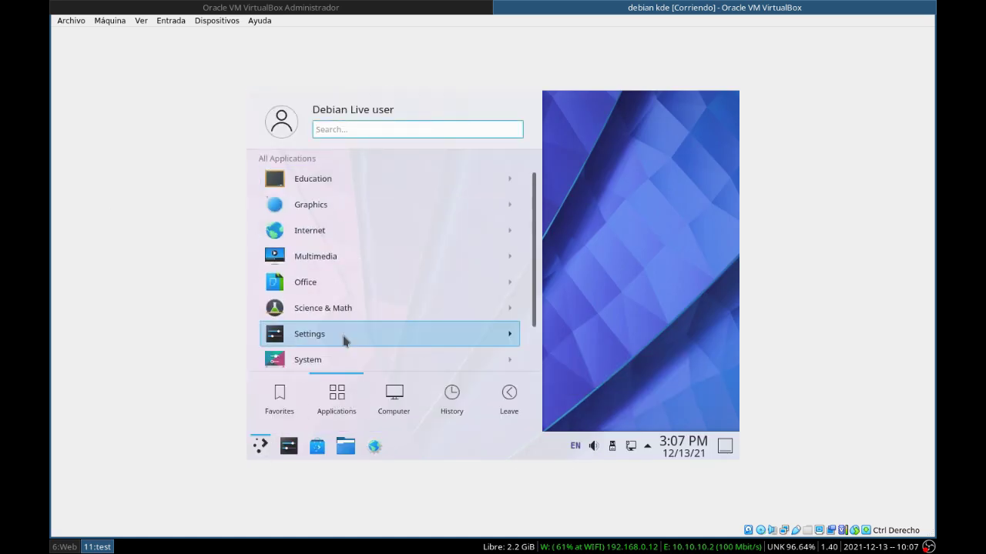
click(326, 342)
click(312, 359)
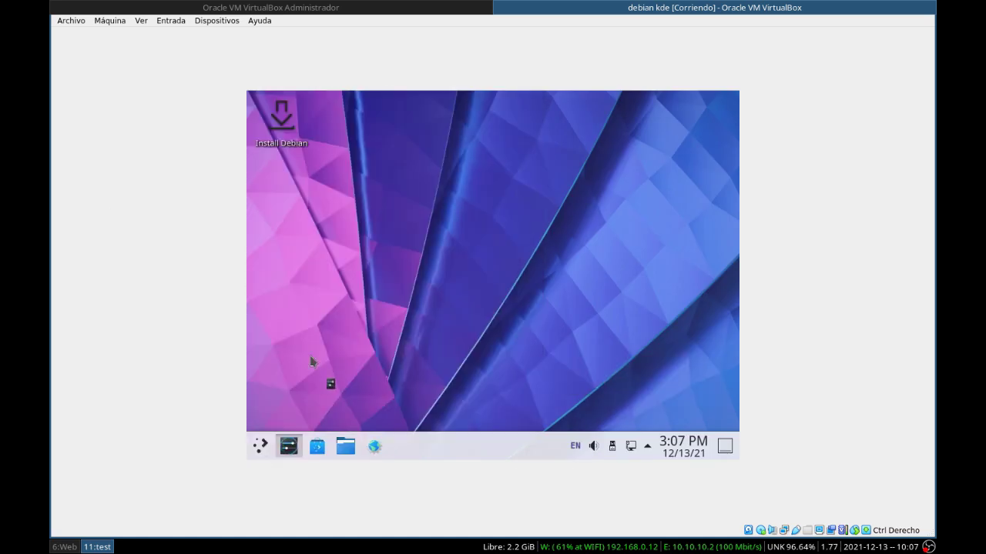
Step: Set the display resolution to 1360x768, apply it, and close System Settings
scroll(339, 331, down, 10)
click(300, 222)
click(531, 332)
click(487, 300)
click(523, 332)
click(479, 233)
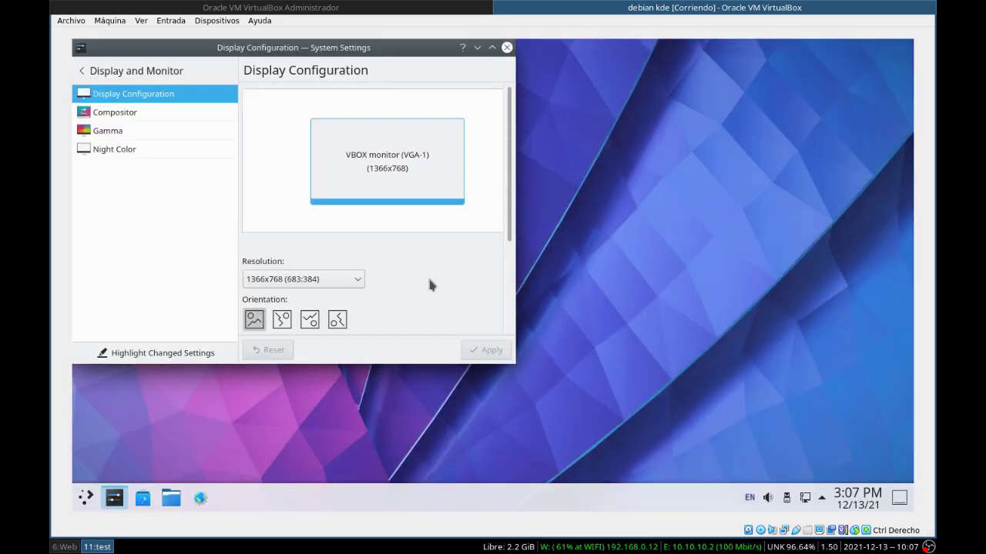
click(304, 279)
click(300, 292)
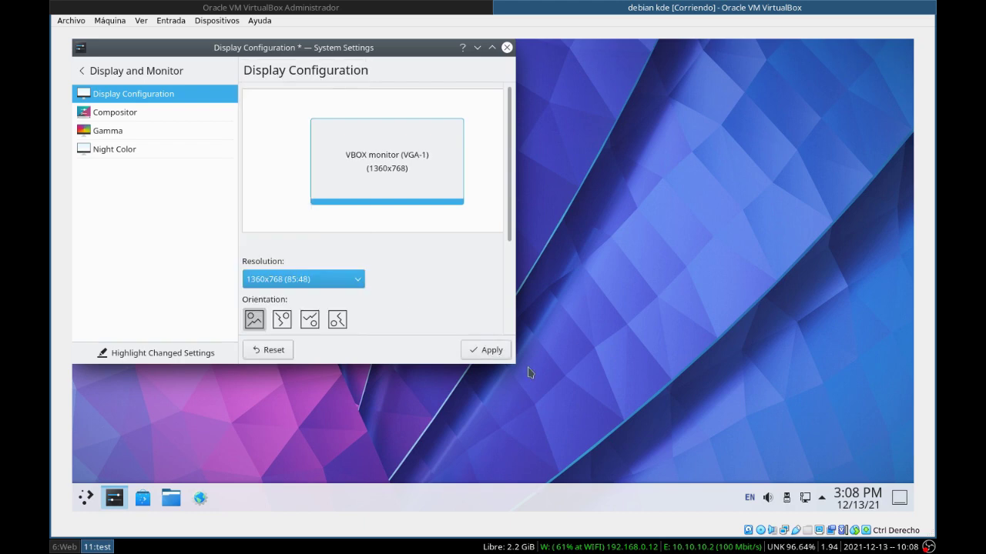
click(488, 349)
click(508, 47)
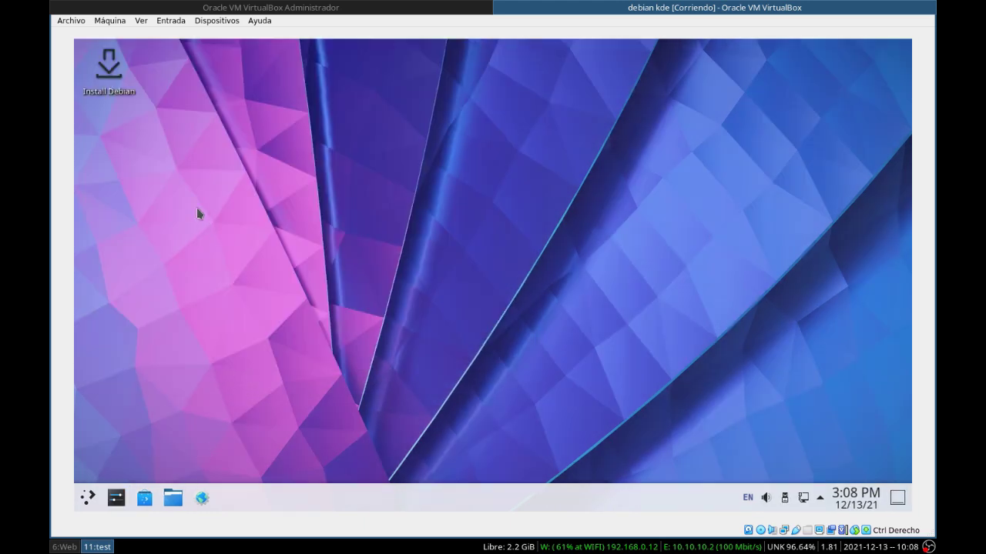
Step: Launch the Debian installer full-screen and choose español de México (México) as its language
click(104, 66)
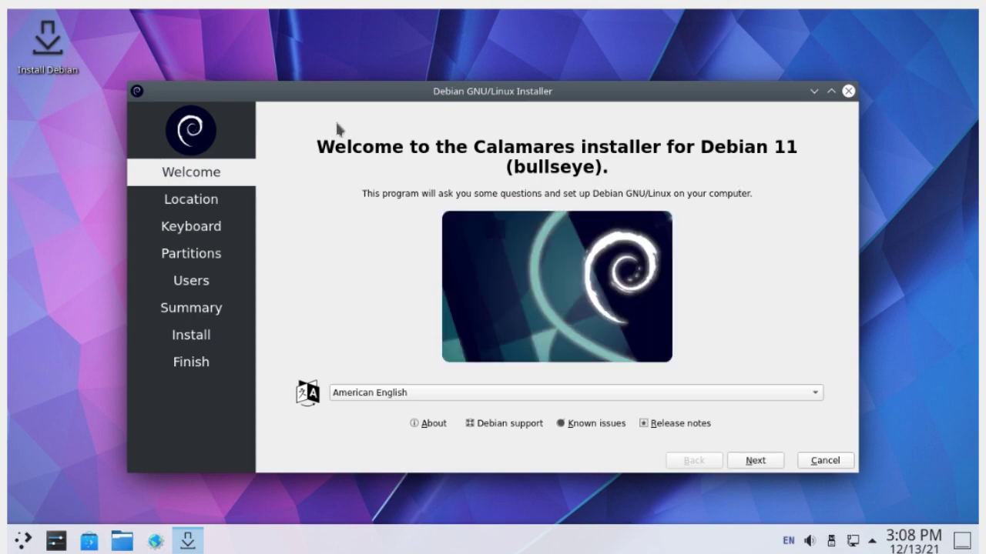
click(830, 92)
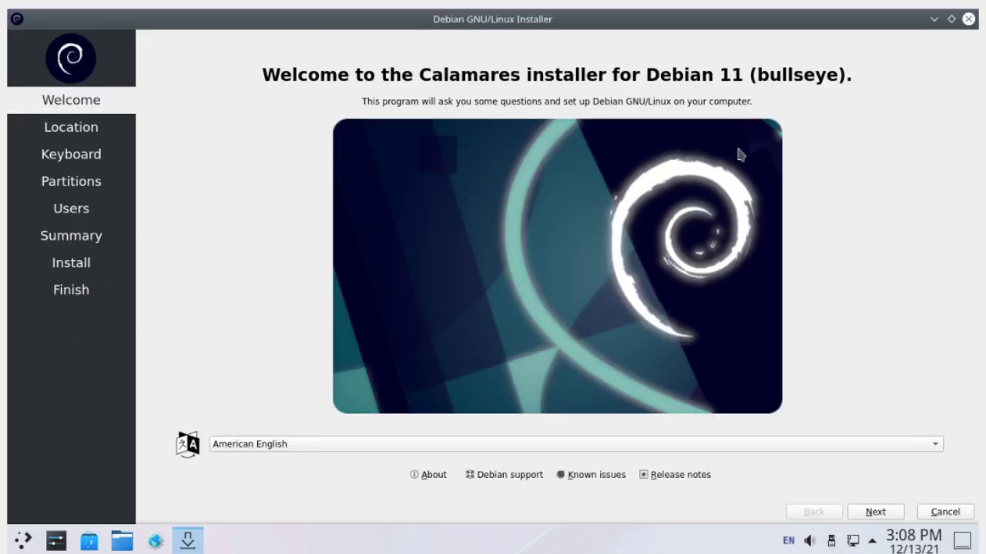
click(416, 440)
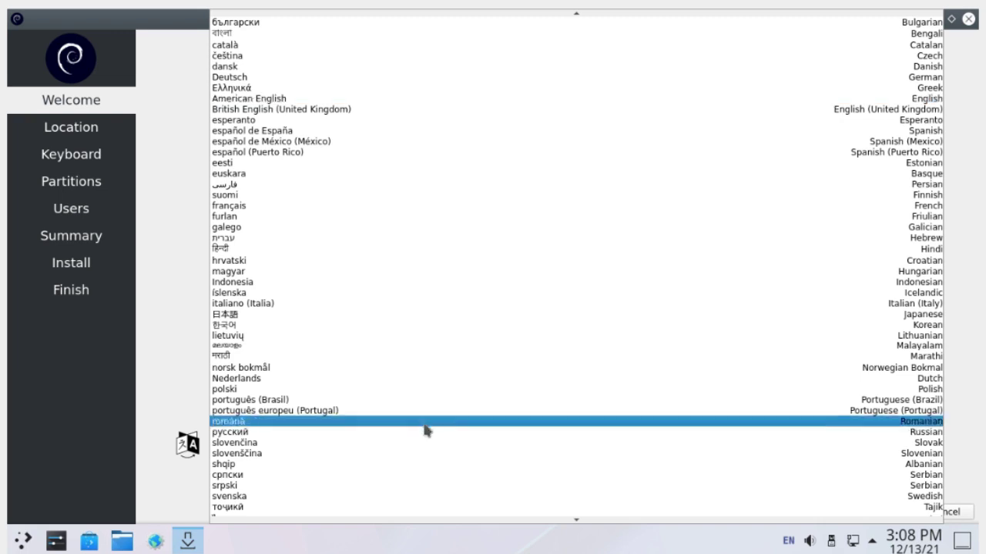
scroll(408, 385, down, 2)
scroll(407, 379, up, 4)
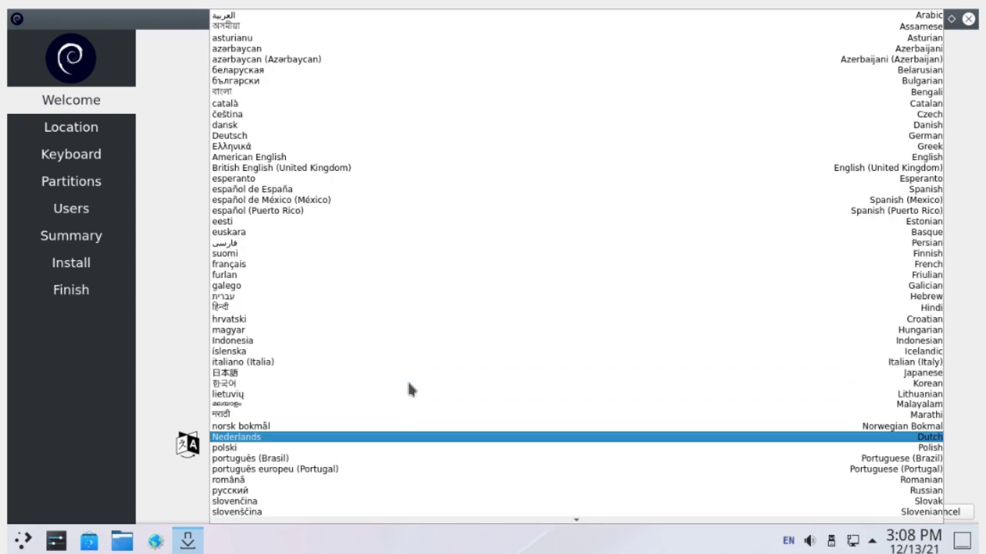
click(353, 201)
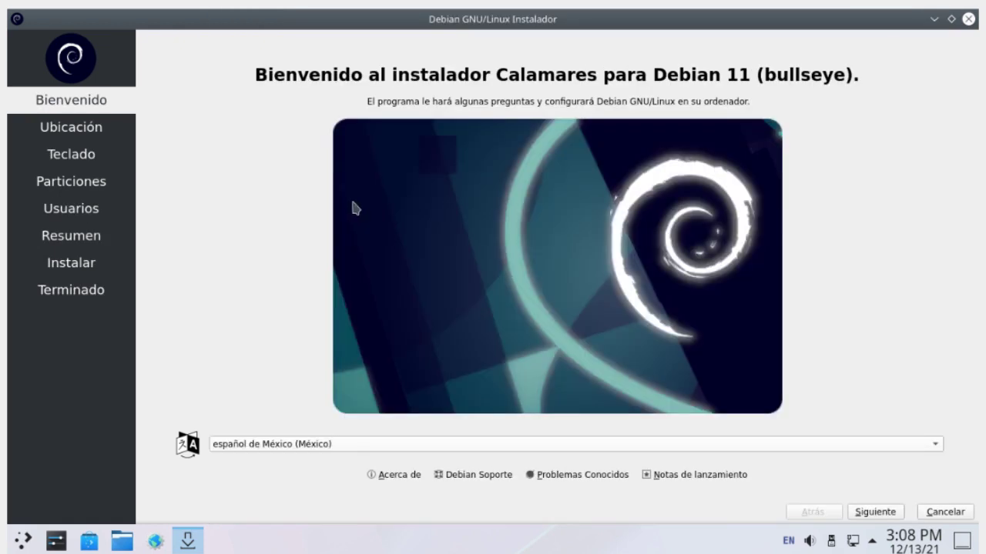
Step: Pick the Bogota time zone, keep the Spanish keyboard, and choose to erase the whole disk
click(876, 514)
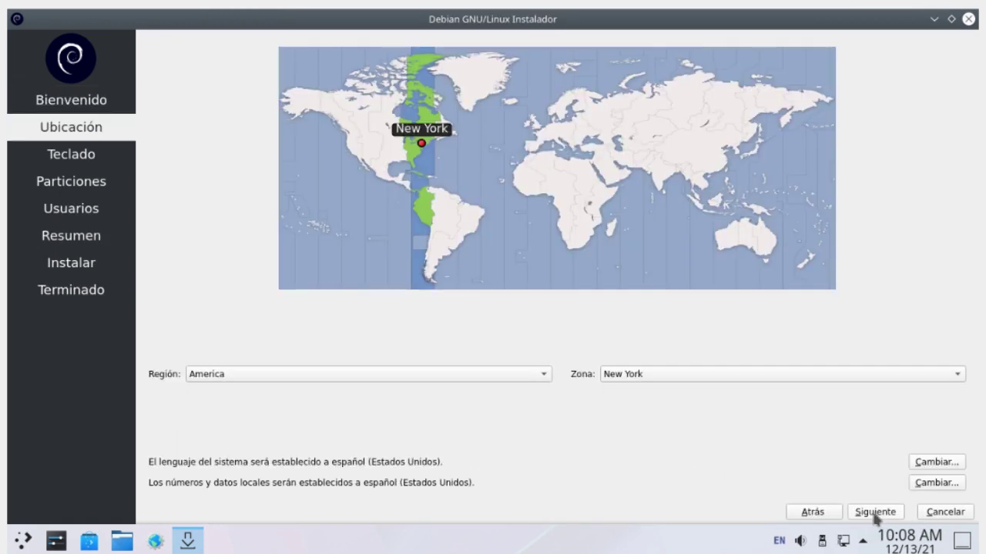
click(424, 195)
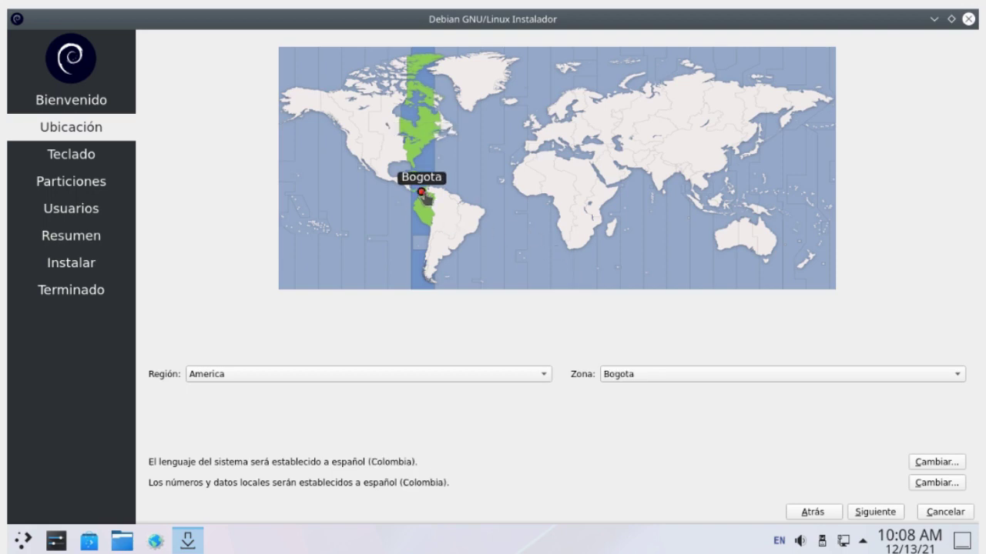
click(865, 515)
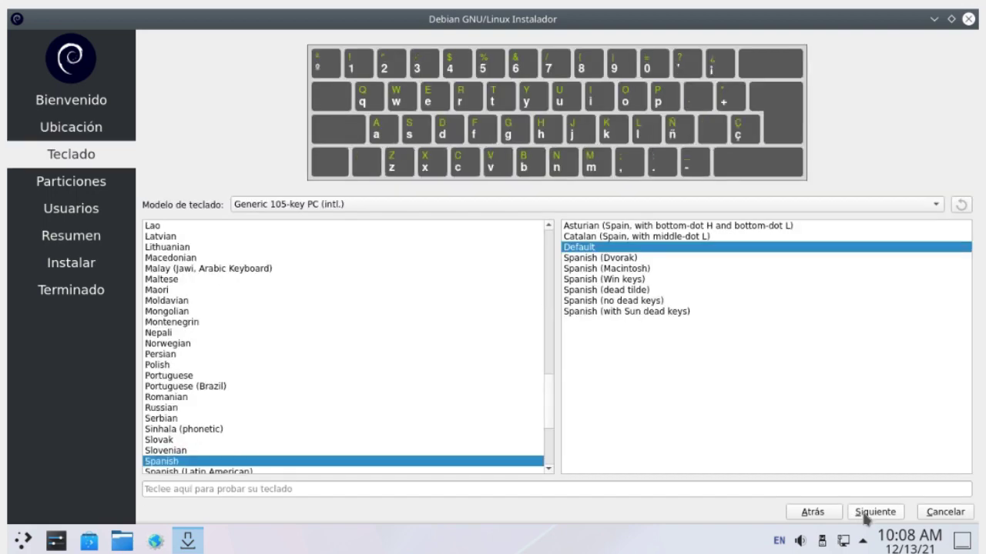
click(866, 517)
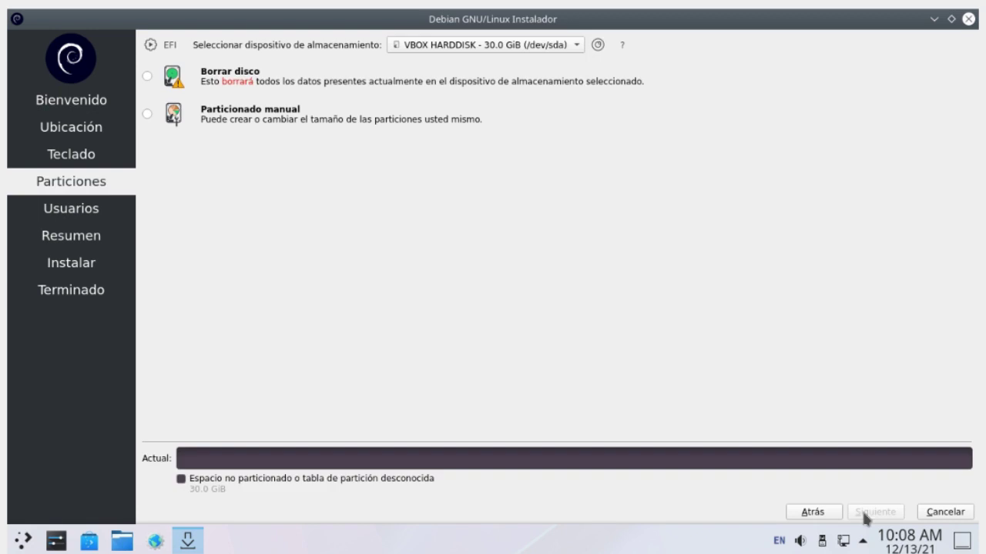
click(147, 75)
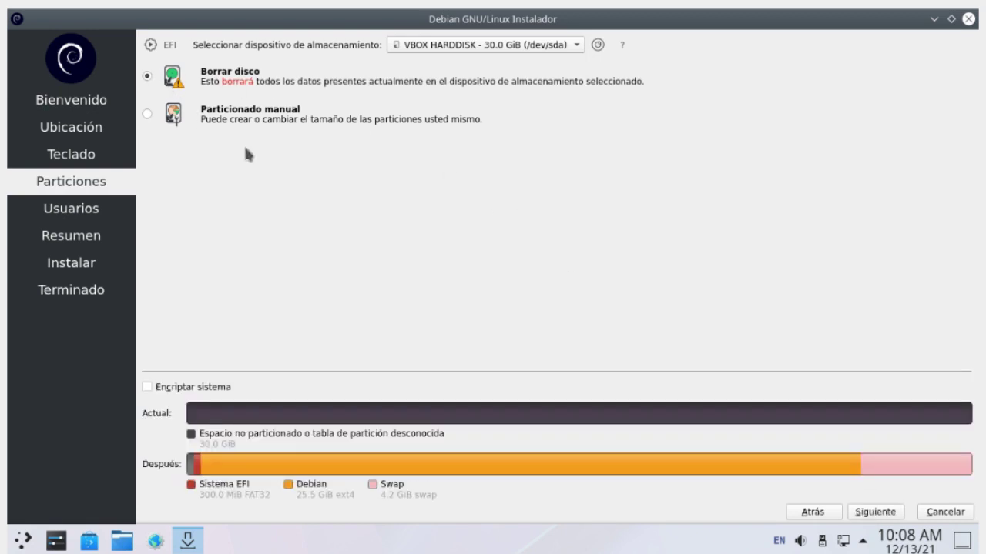
click(870, 514)
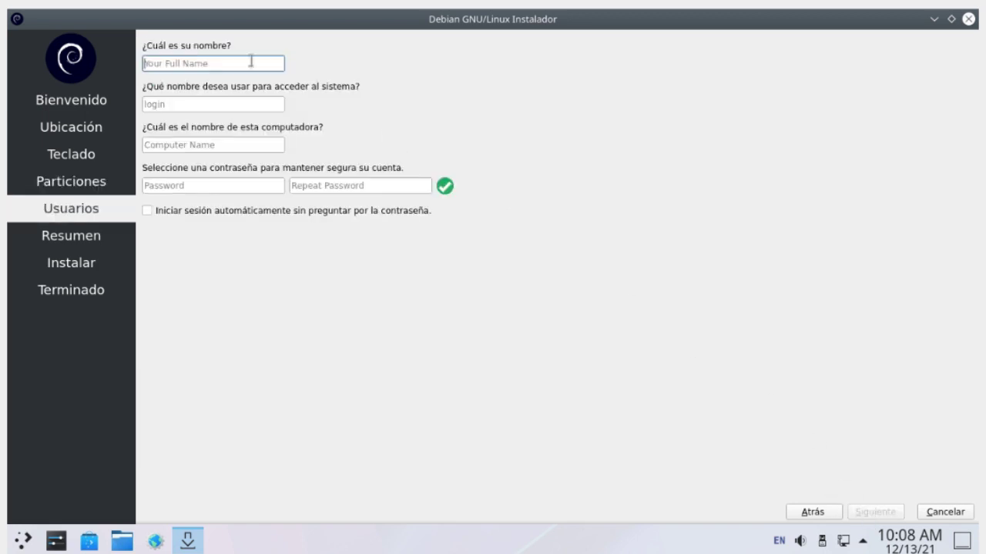
Step: Enter the user's full name and the computer name debian-kde
text(linuxencasa)
key(Tab)
key(Tab)
text(debian)
Step: Enter the account password in both password fields and enable automatic login
click(208, 185)
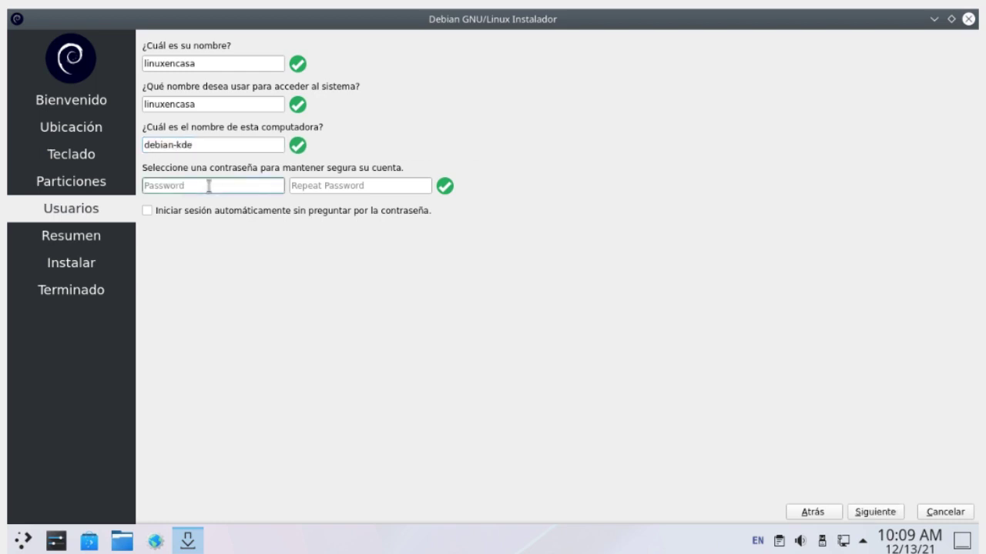
text(123456789)
click(311, 189)
text(123456789)
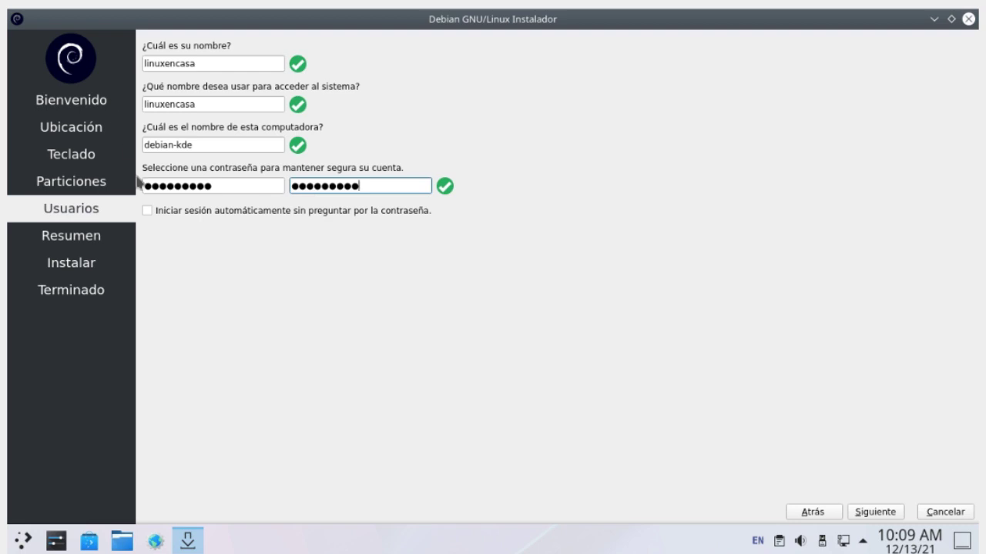
click(160, 216)
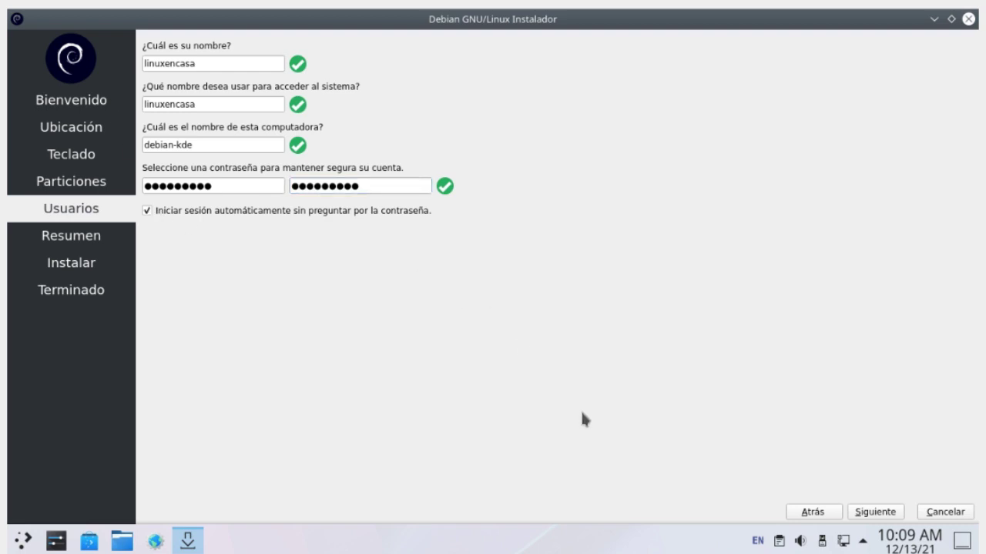
Step: Review the Resumen summary and start installing Debian 11 onto the virtual disk
click(870, 512)
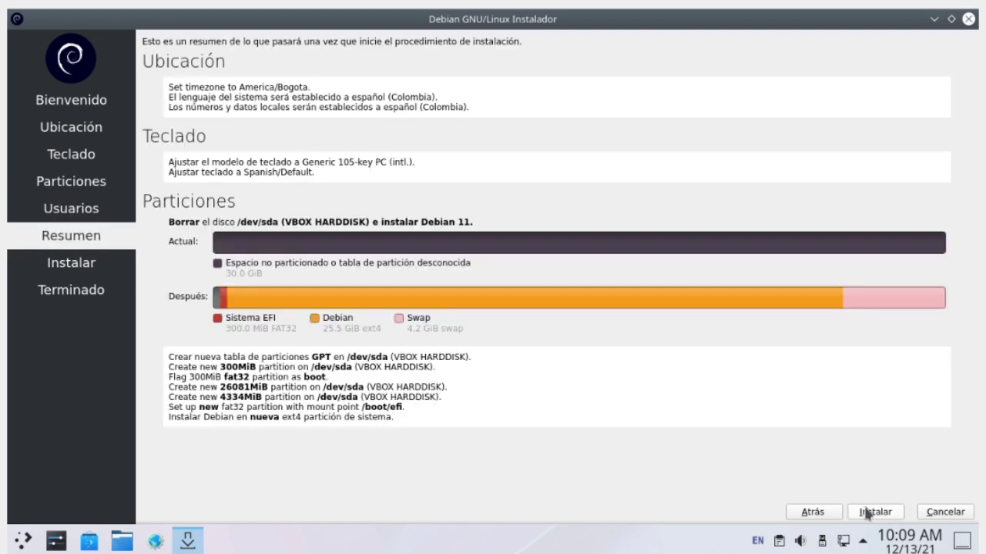
click(868, 512)
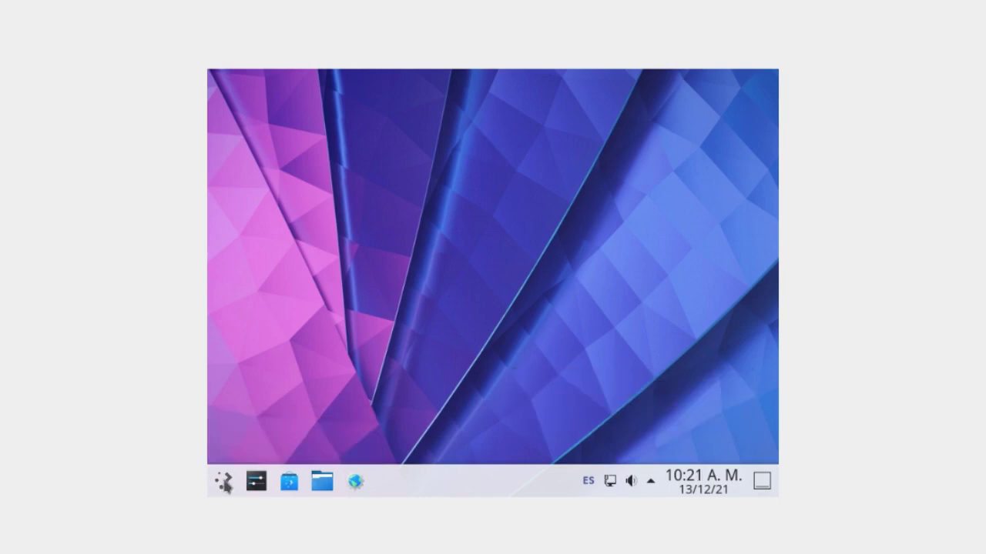
Step: Apply the new screen resolution, then launch Konsole from the Sistema applications
click(222, 480)
click(689, 431)
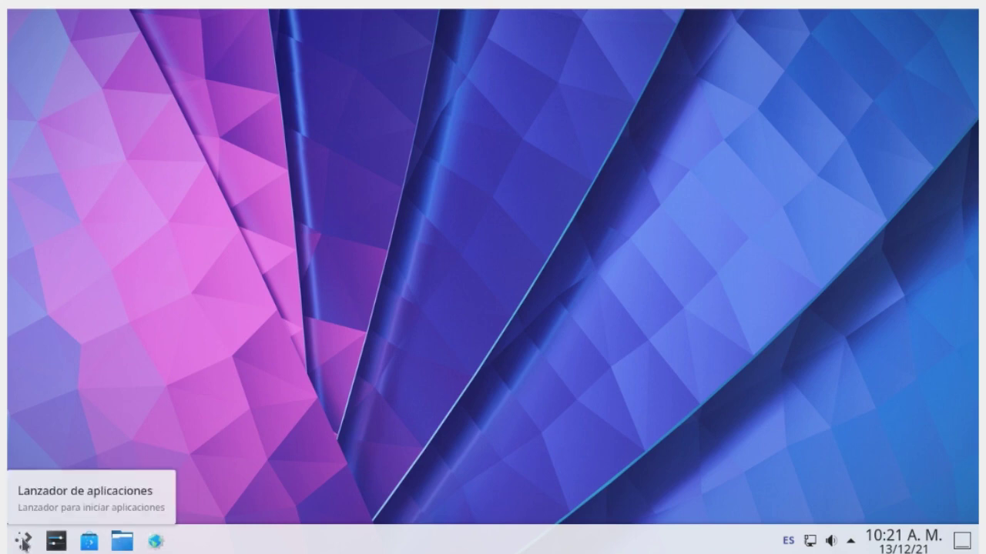
click(23, 542)
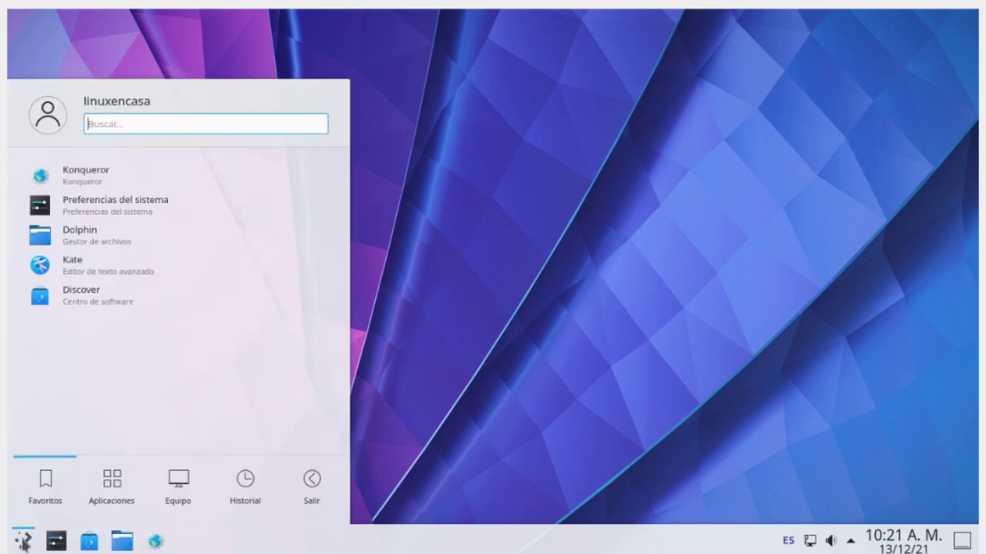
mouse_move(245, 478)
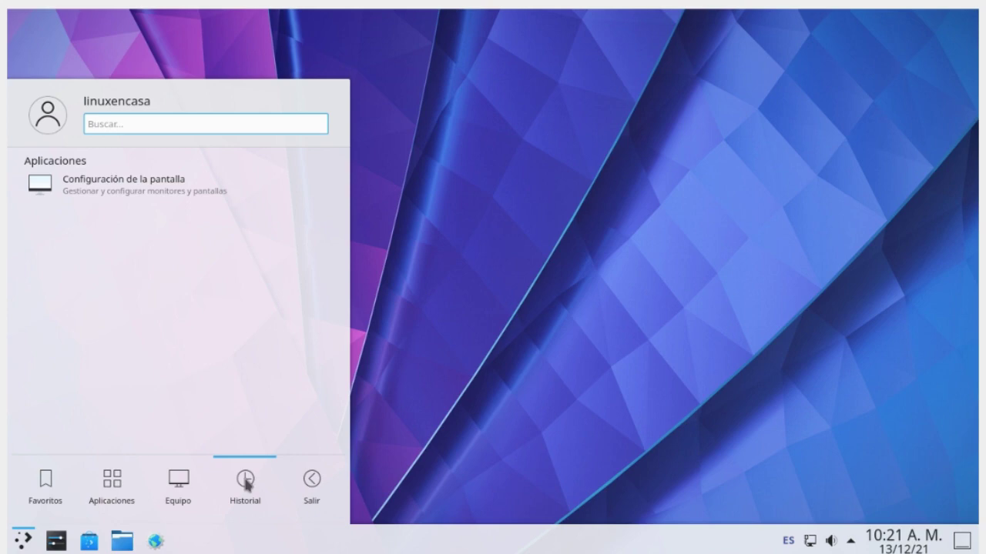
mouse_move(298, 478)
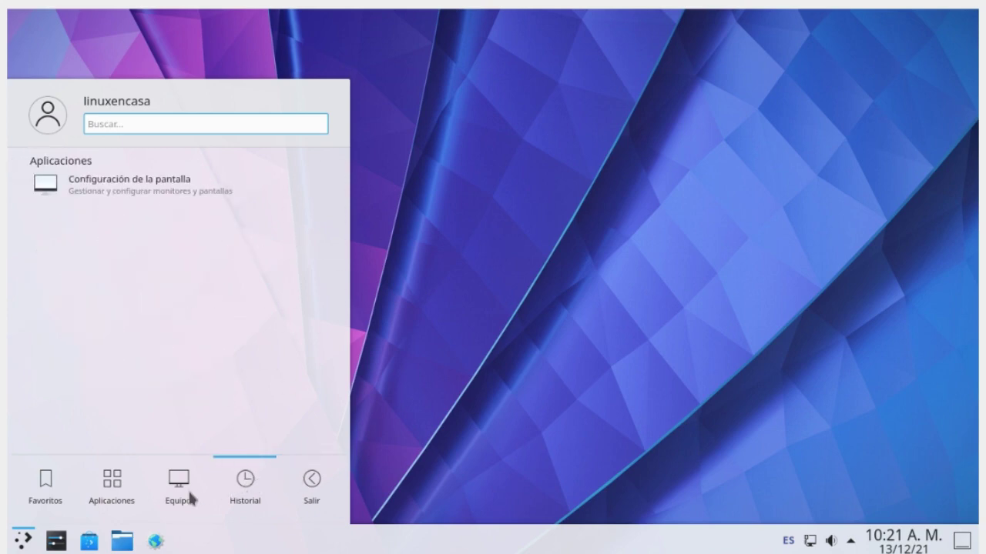
mouse_move(97, 500)
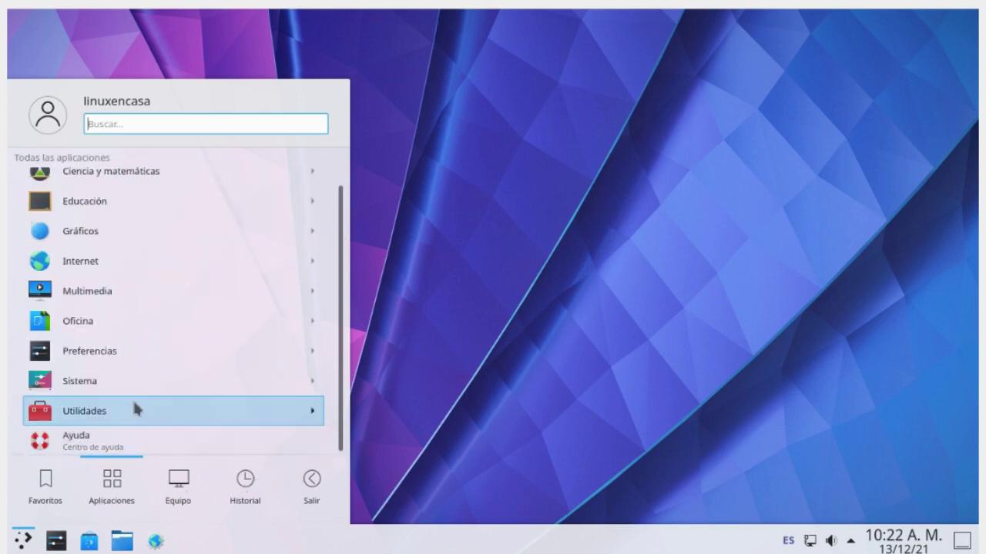
mouse_move(151, 382)
scroll(152, 377, down, 3)
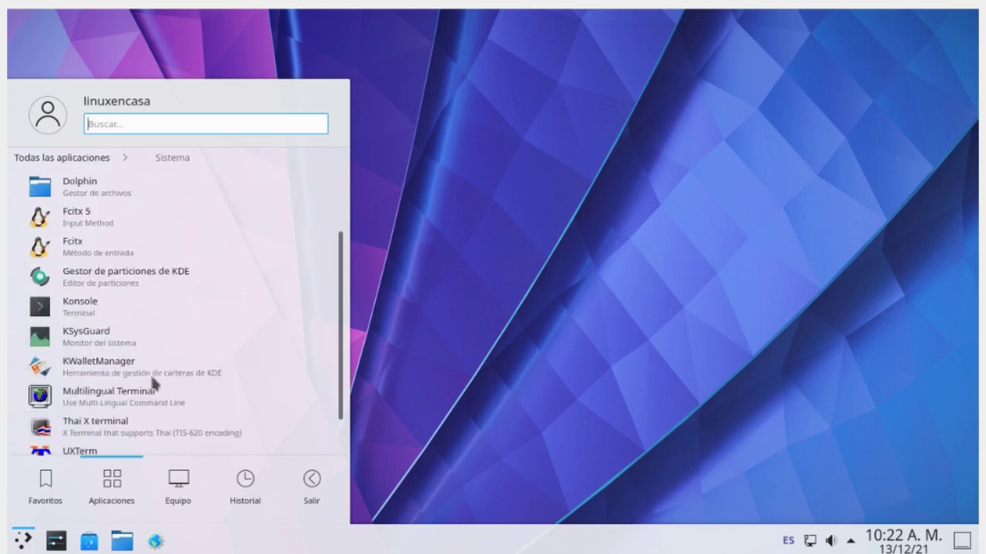
click(150, 316)
Step: Maximize Konsole, enlarge the text, and run sudo apt update
click(436, 20)
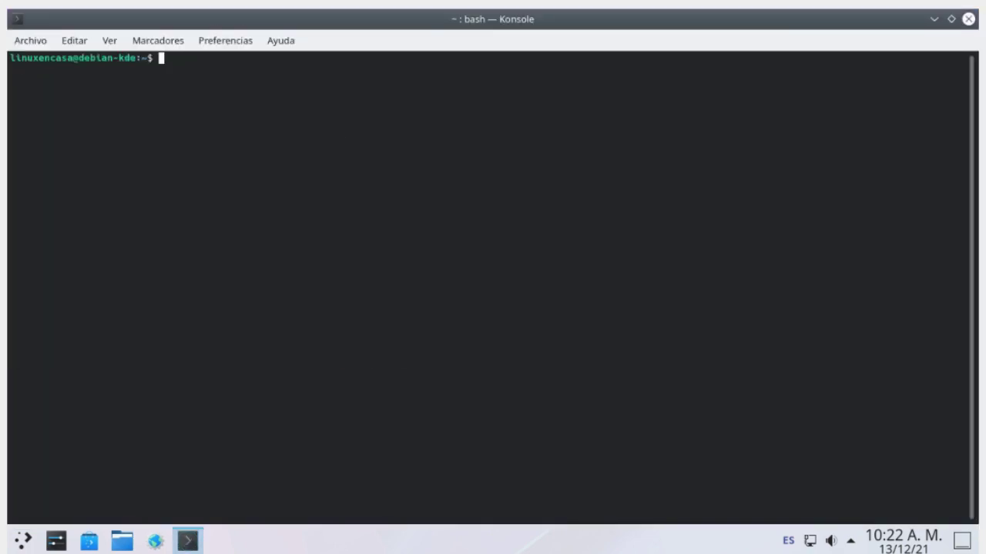
text(neof)
key(BackSpace)
key(BackSpace)
key(BackSpace)
key(BackSpace)
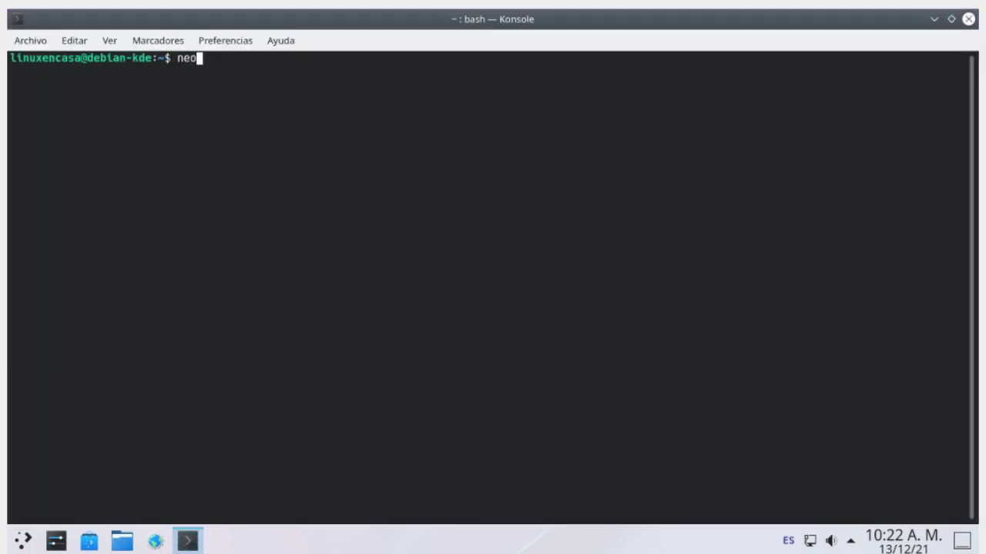
text(sudo)
key(ctrl+plus)
key(ctrl+plus)
text(a)
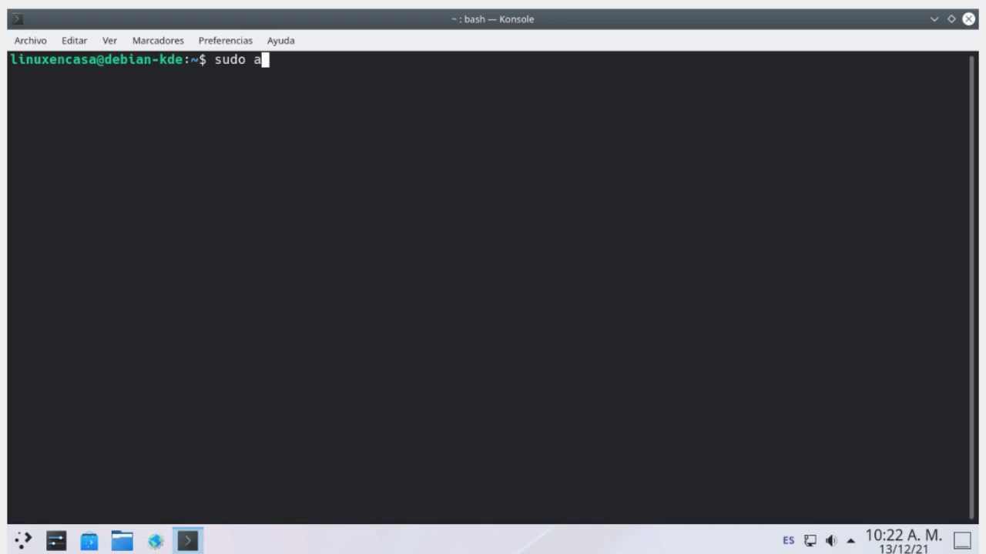
text(pt updaee)
key(Return)
key(Return)
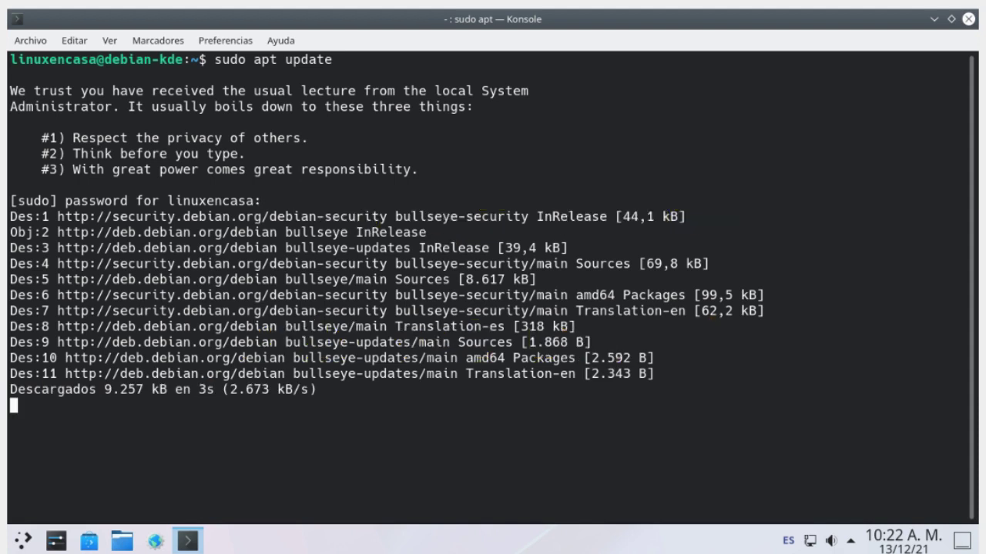
Step: Upgrade all pending packages with sudo apt upgrade, then exit the terminal
text(sudo apt upgra)
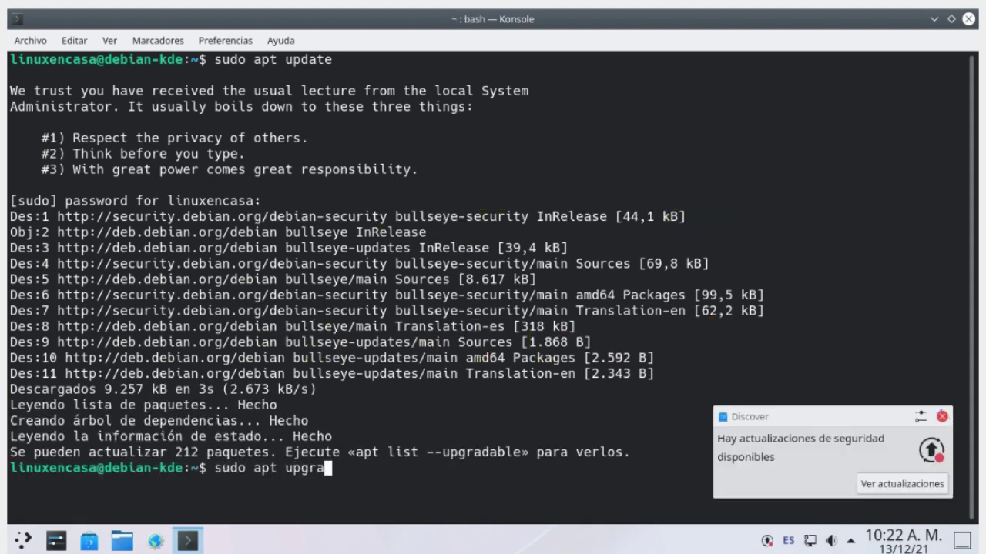
text(de)
key(Return)
key(Return)
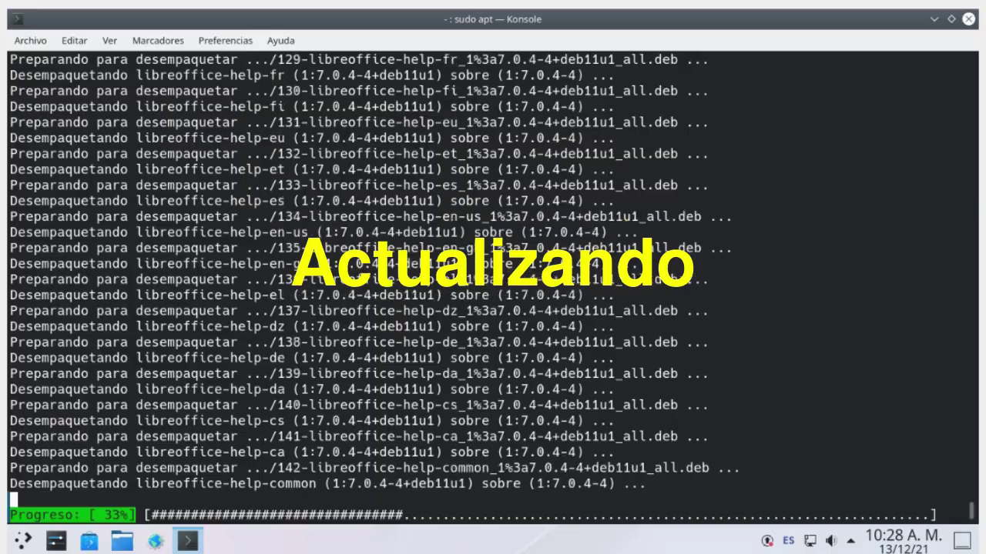
text(ex)
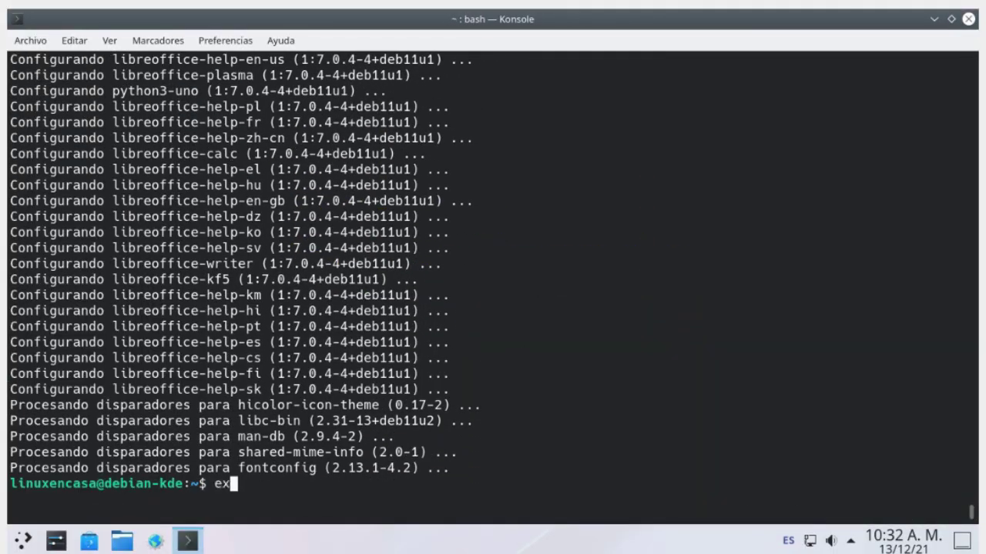
text(it)
key(Return)
key(super)
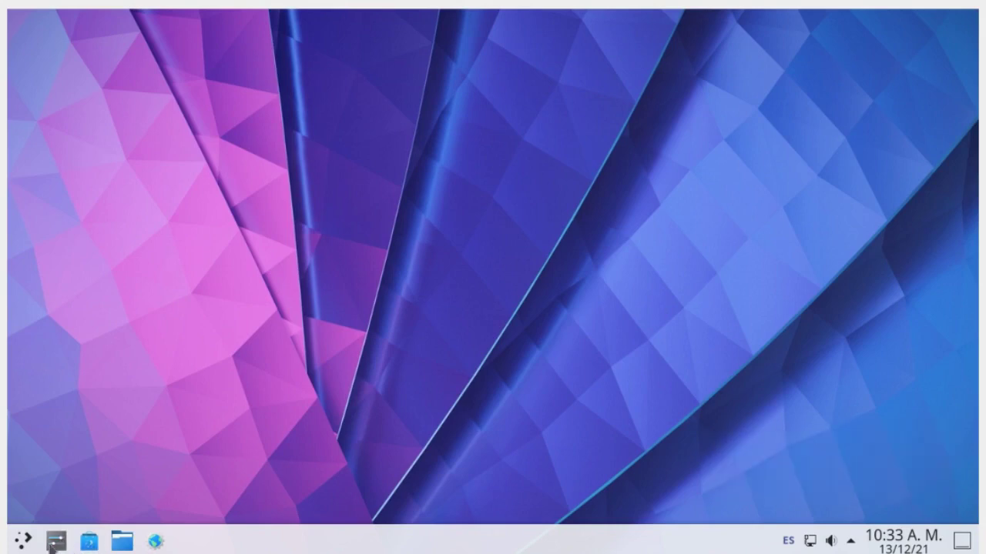
Step: Launch a new Konsole from the launcher's Sistema category
click(24, 543)
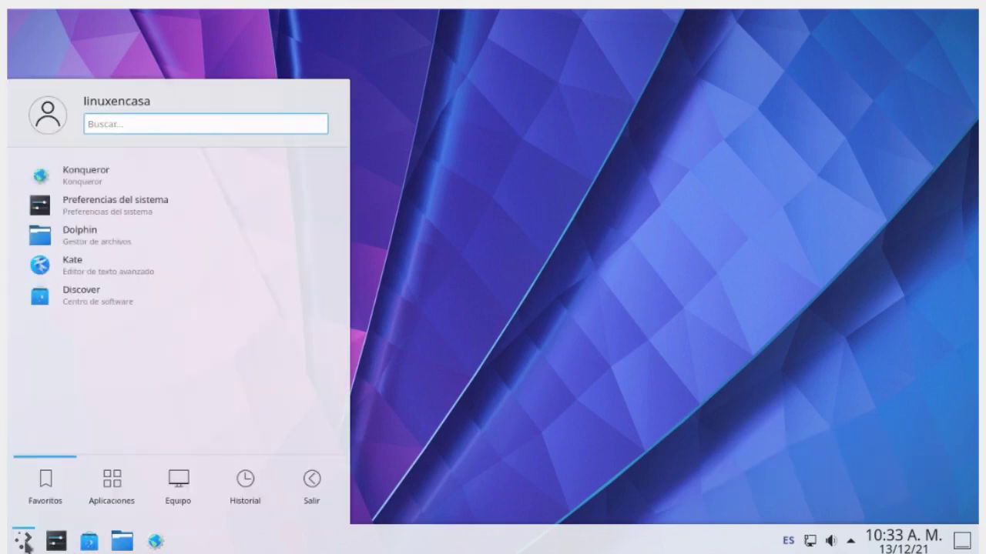
click(112, 480)
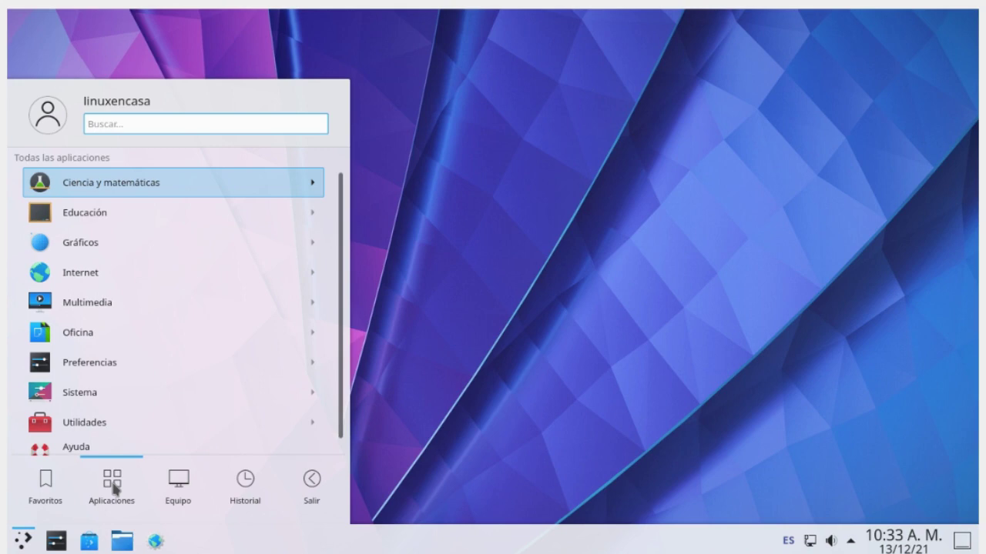
scroll(93, 410, down, 1)
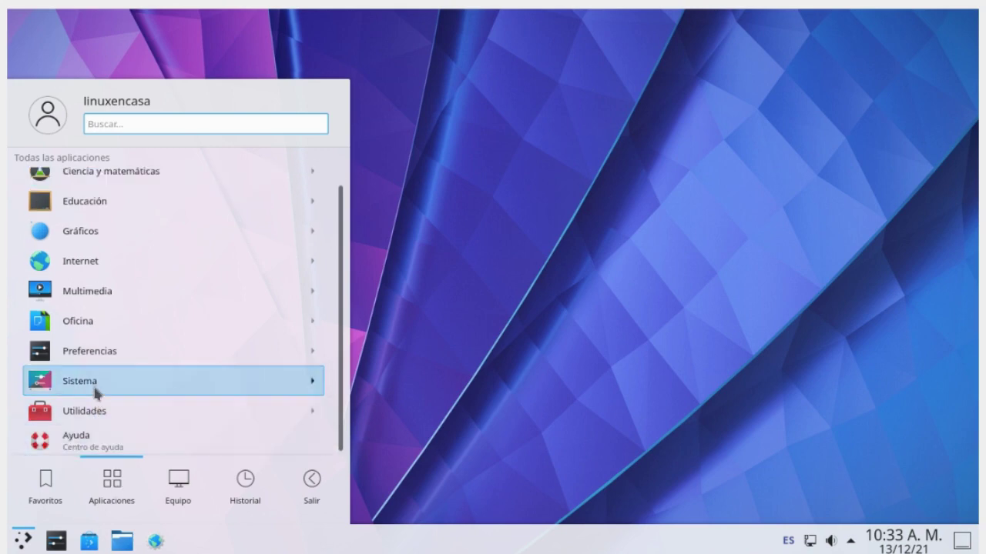
click(93, 384)
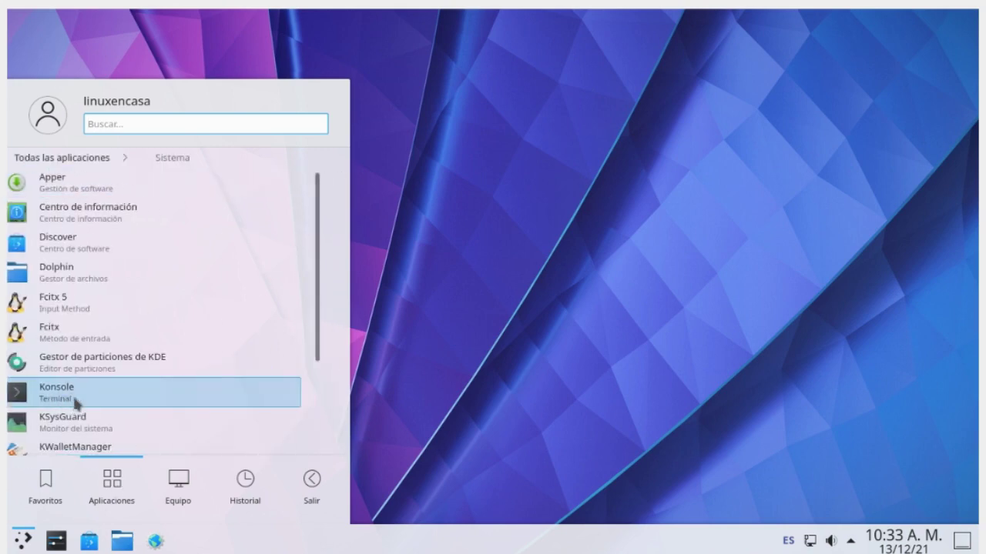
click(76, 404)
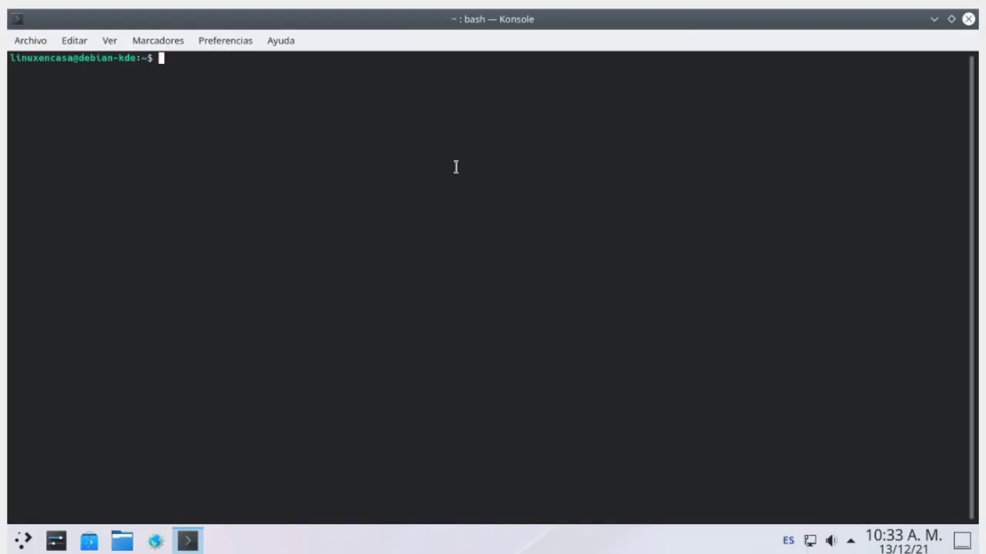
Step: Enlarge the terminal text and install neofetch with sudo apt install neofetch
key(ctrl+plus)
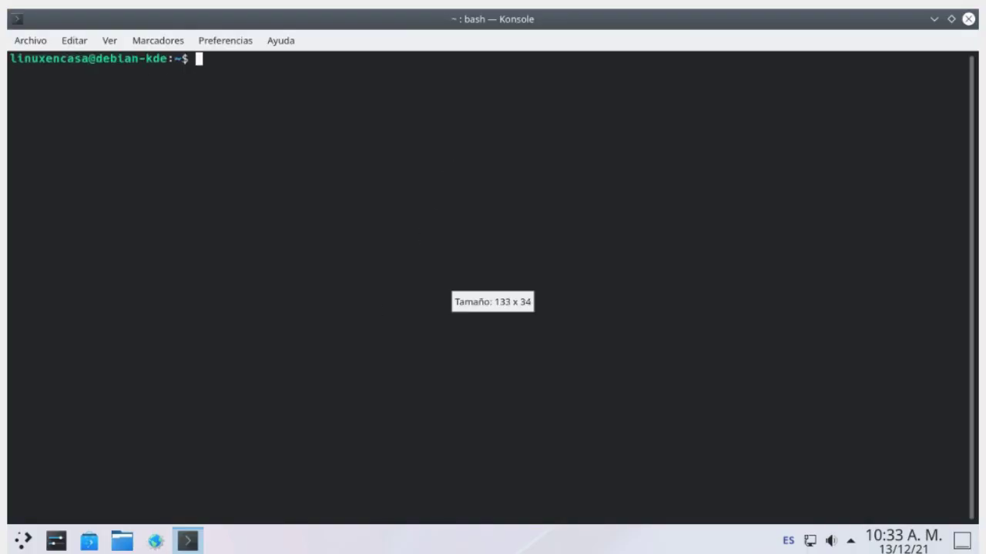
text(sudo )
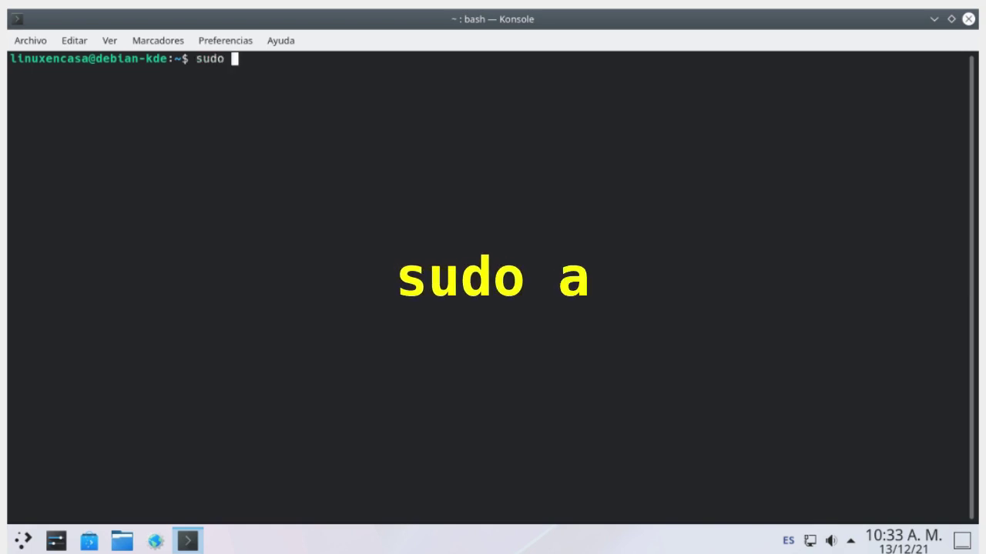
text(apt instal)
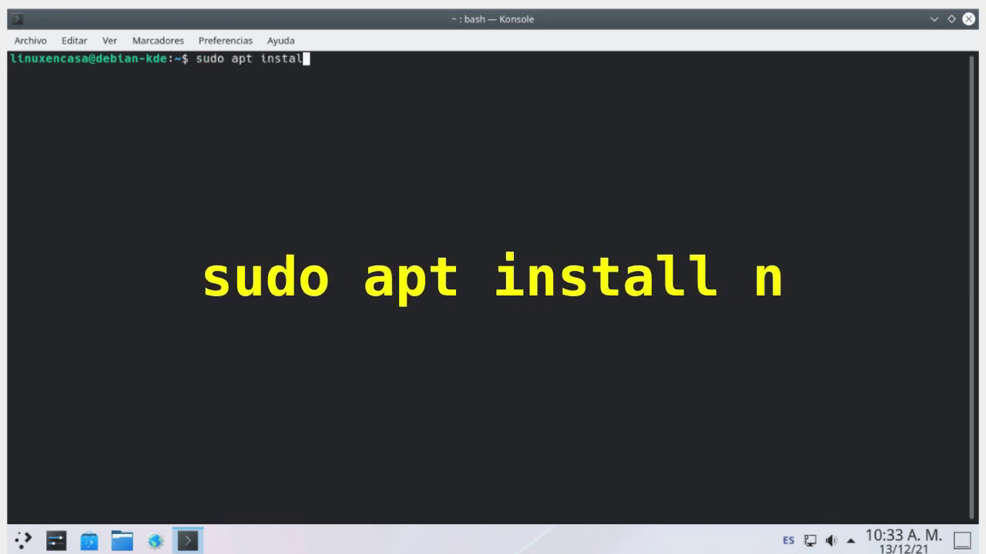
text(l neofetch)
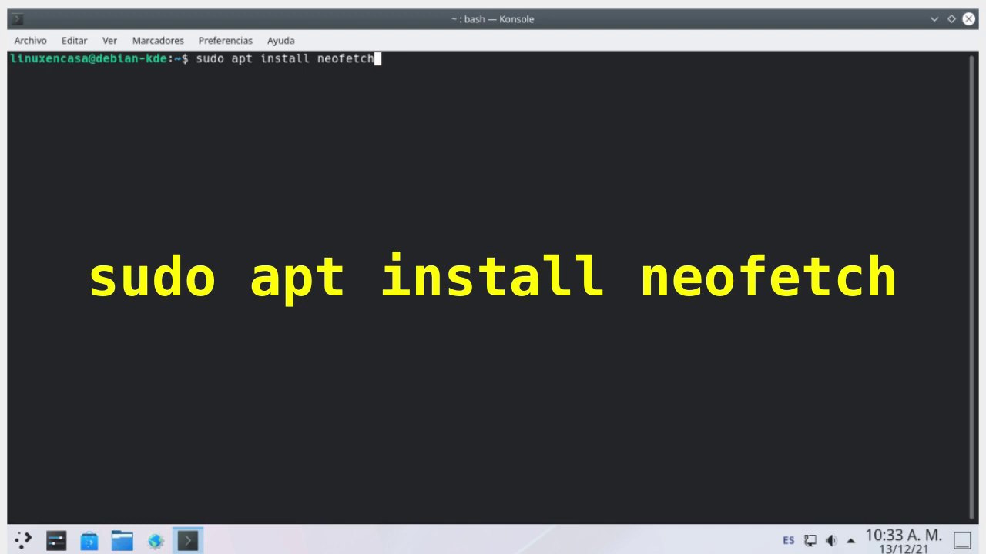
key(ctrl+plus)
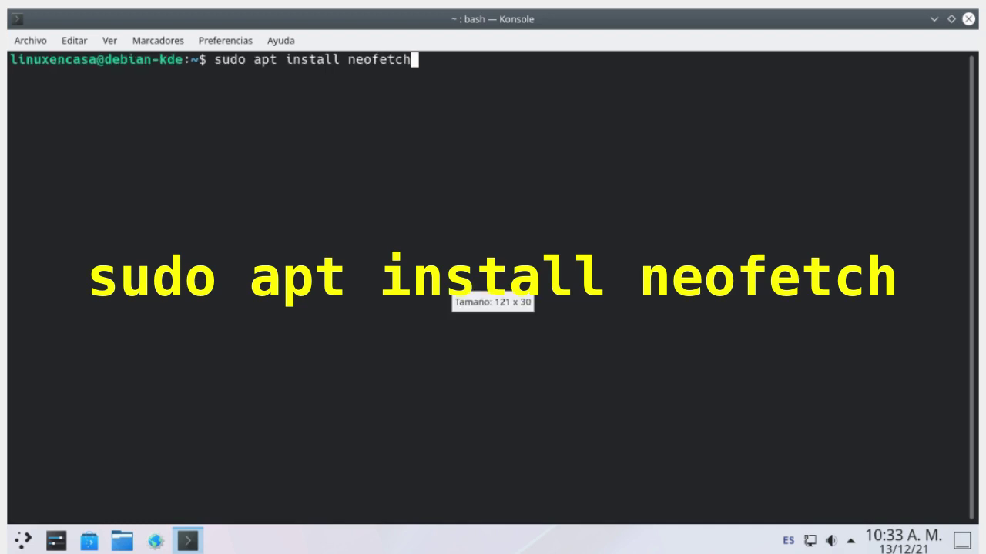
key(Return)
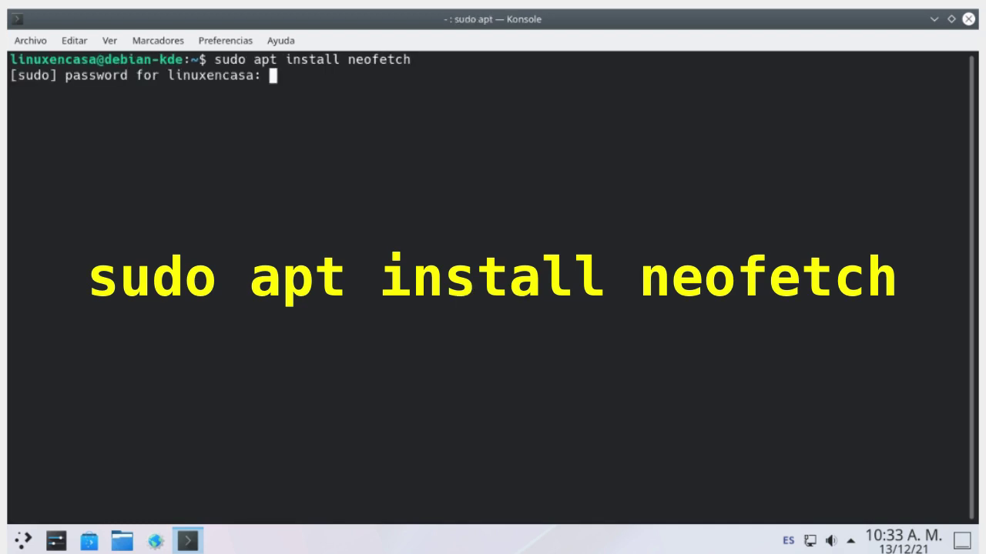
key(Return)
key(Return)
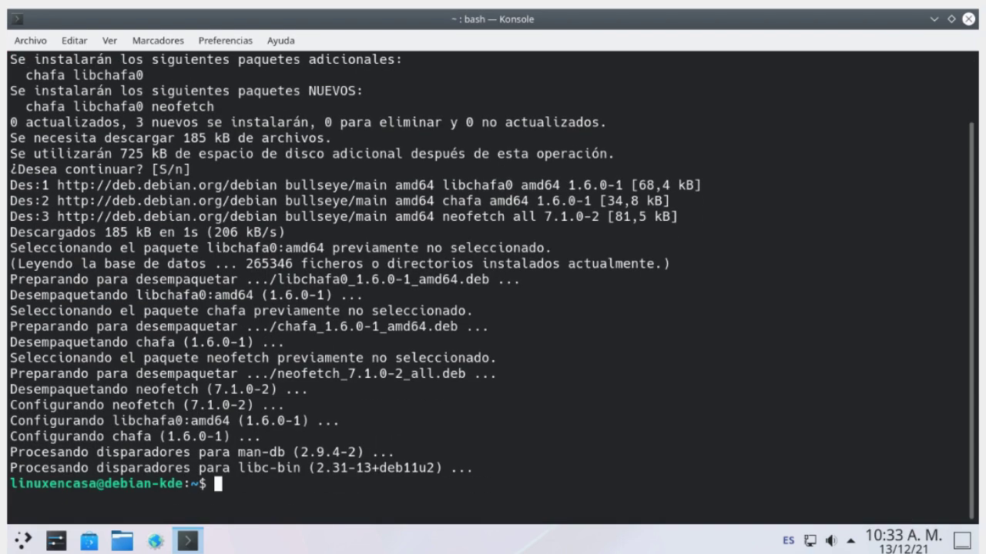
Step: Clear the screen and run neofetch to display system information
key(ctrl+l)
text(neofetch)
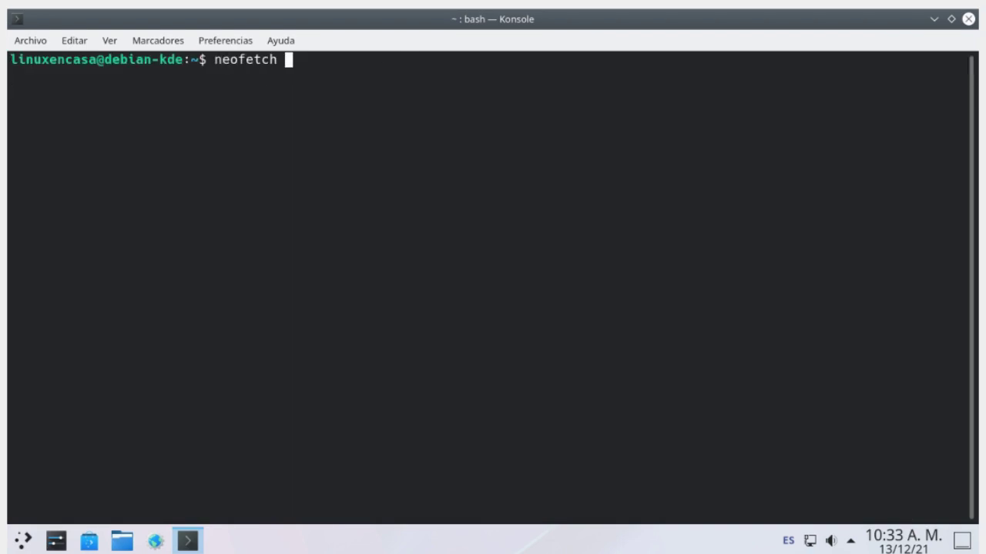
key(Return)
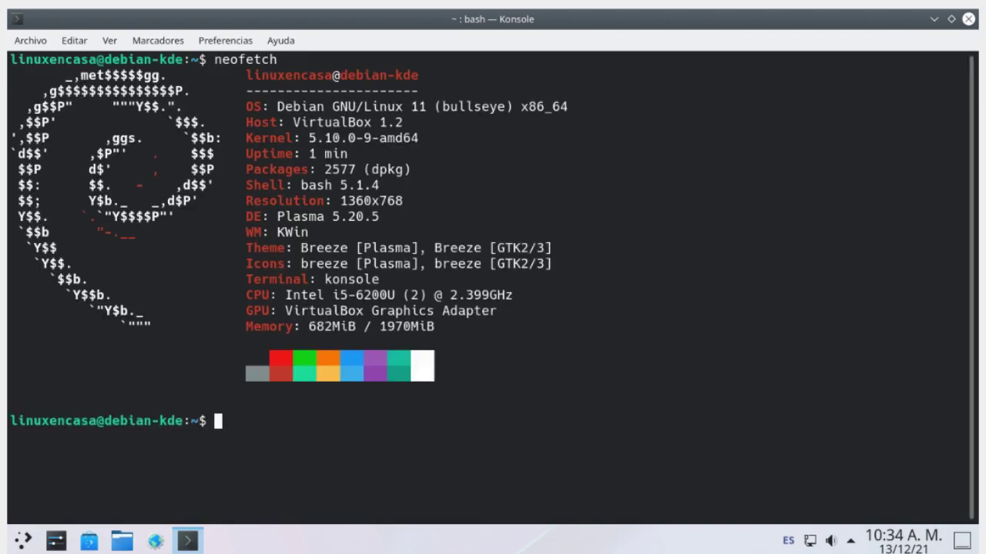
Step: Show disk usage with df -h and memory and swap usage with free -h
text(df -h)
key(Return)
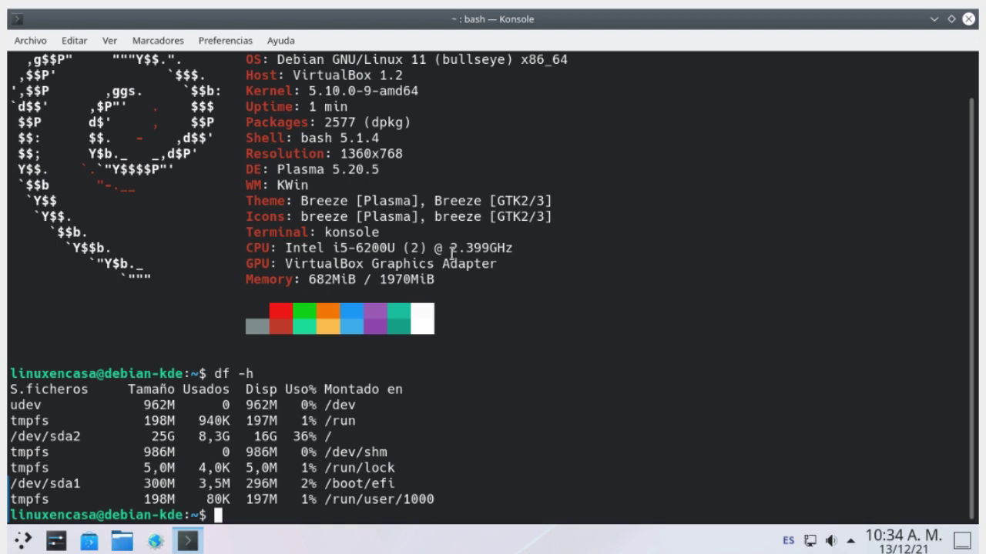
scroll(451, 254, up, 1)
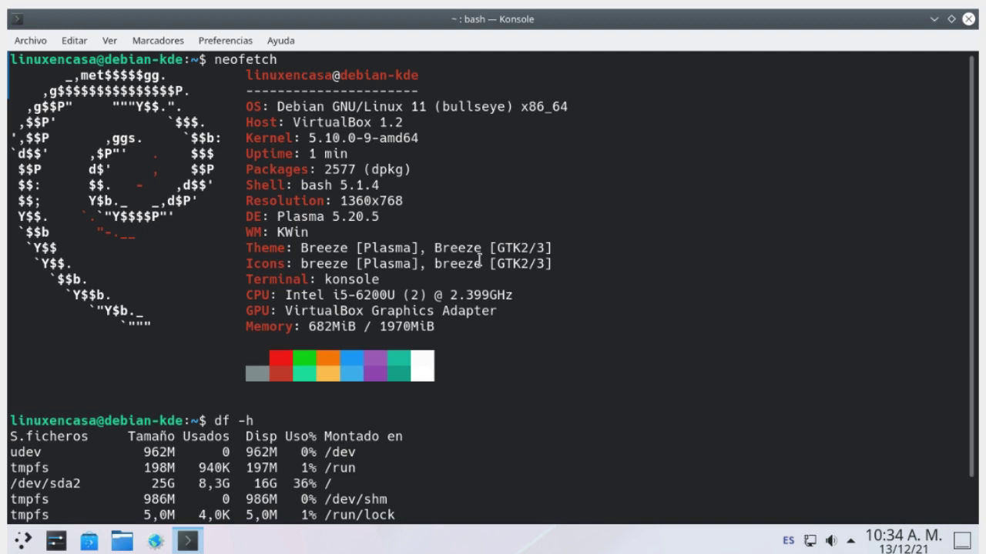
scroll(454, 282, down, 1)
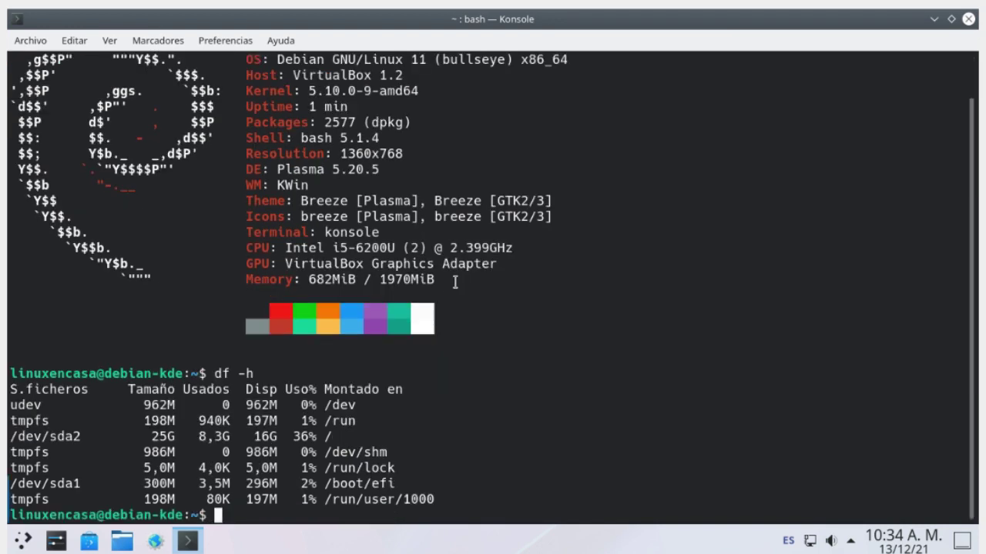
text(free -)
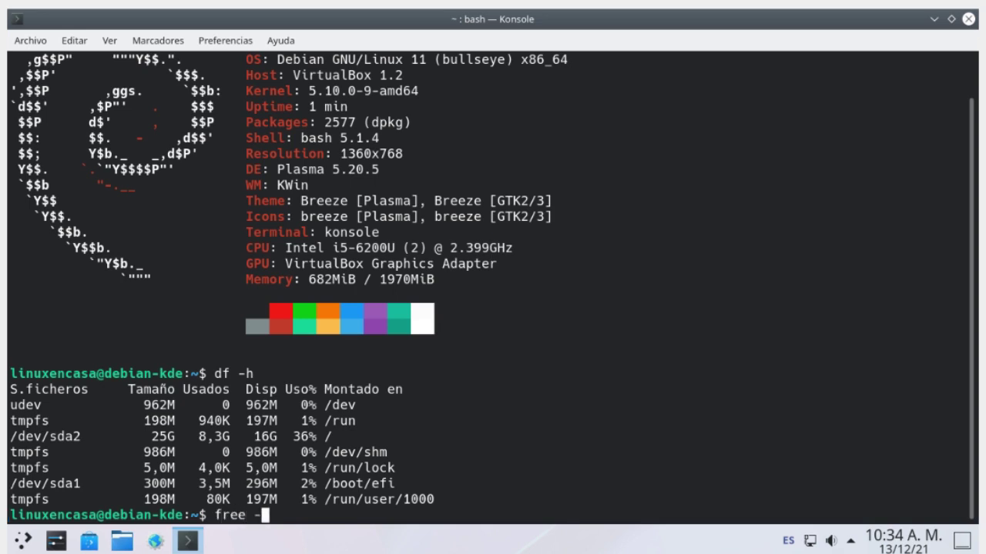
text(h)
key(Return)
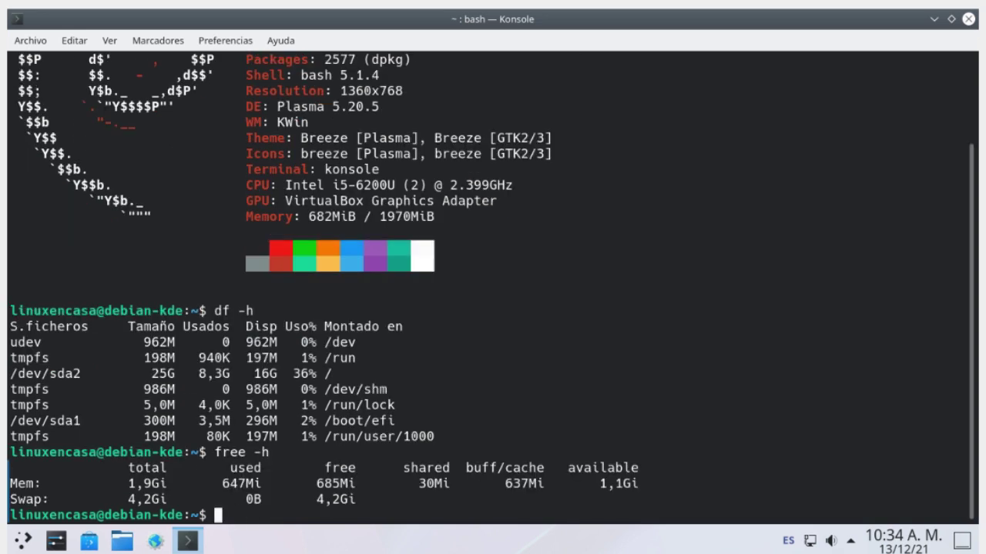
Step: Print the OS release details from /etc/os-release and the kernel version with uname -a
text(cat /etc)
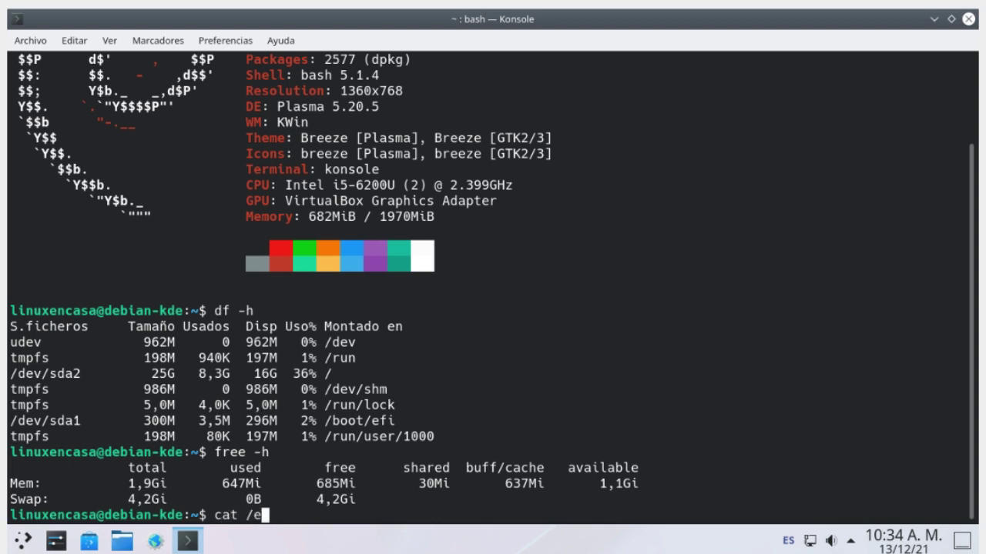
key(BackSpace)
key(BackSpace)
text(tc/os-release)
key(Tab)
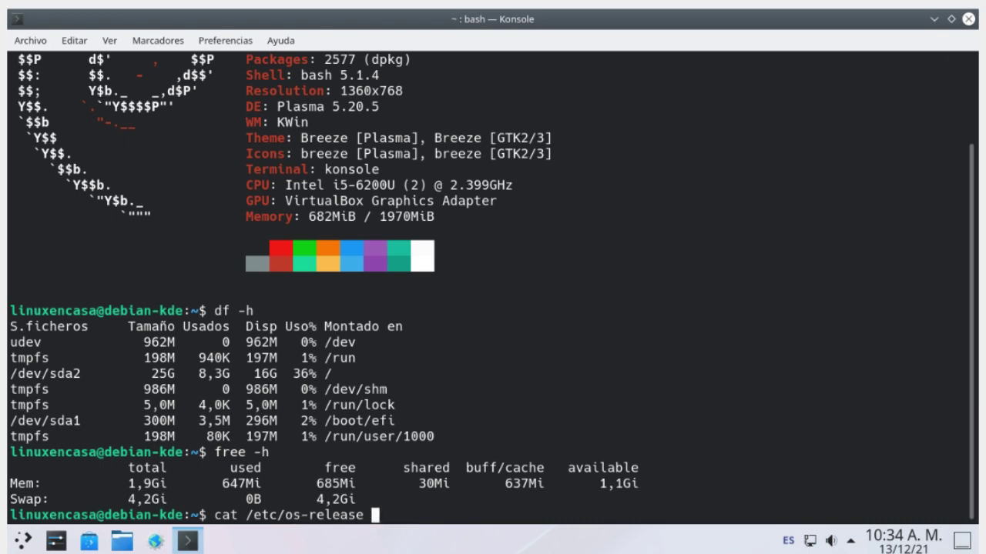
key(Return)
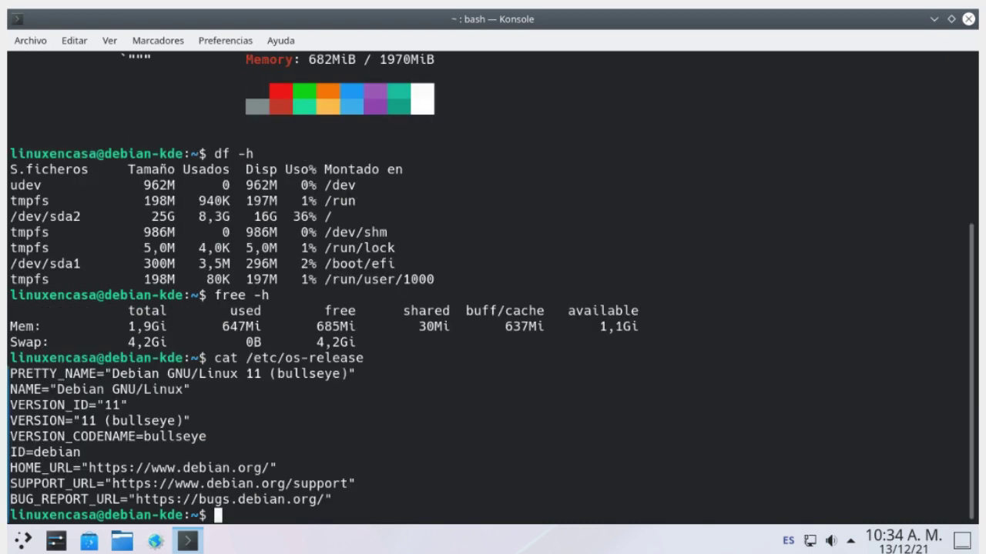
text(uname -a)
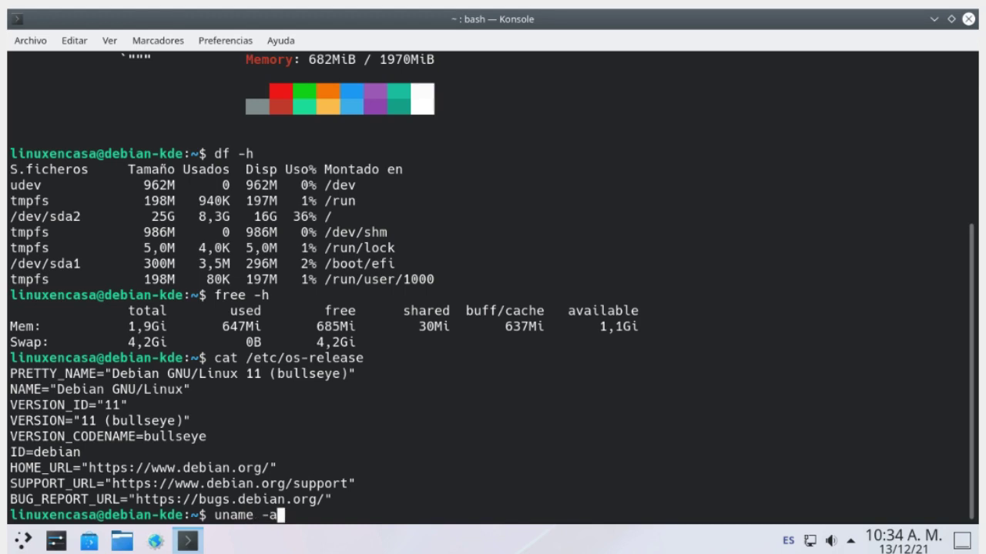
key(Return)
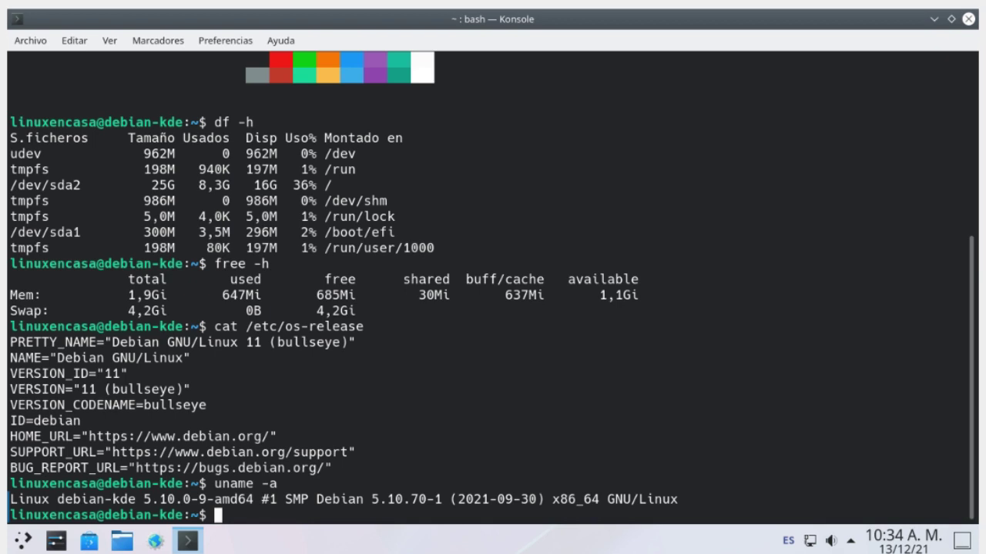
text(mor)
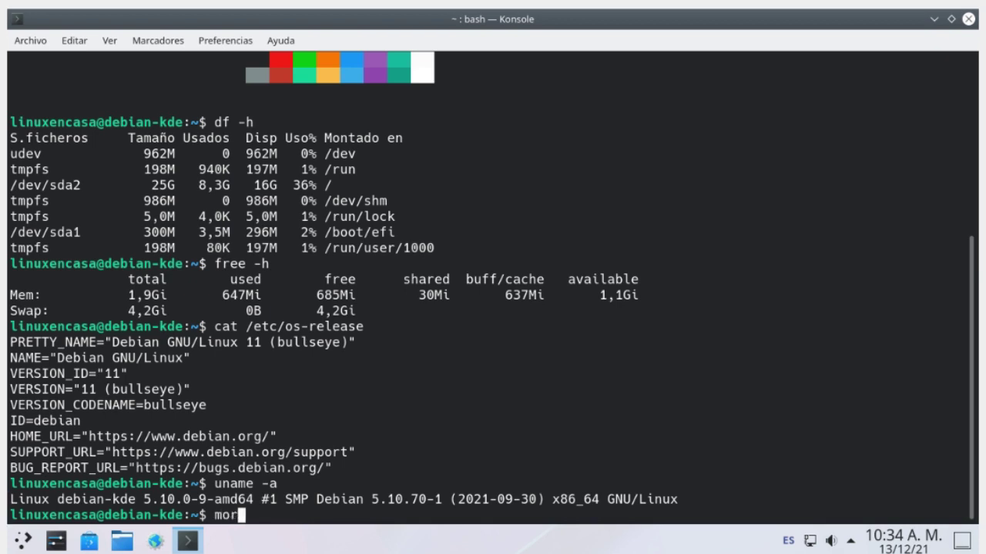